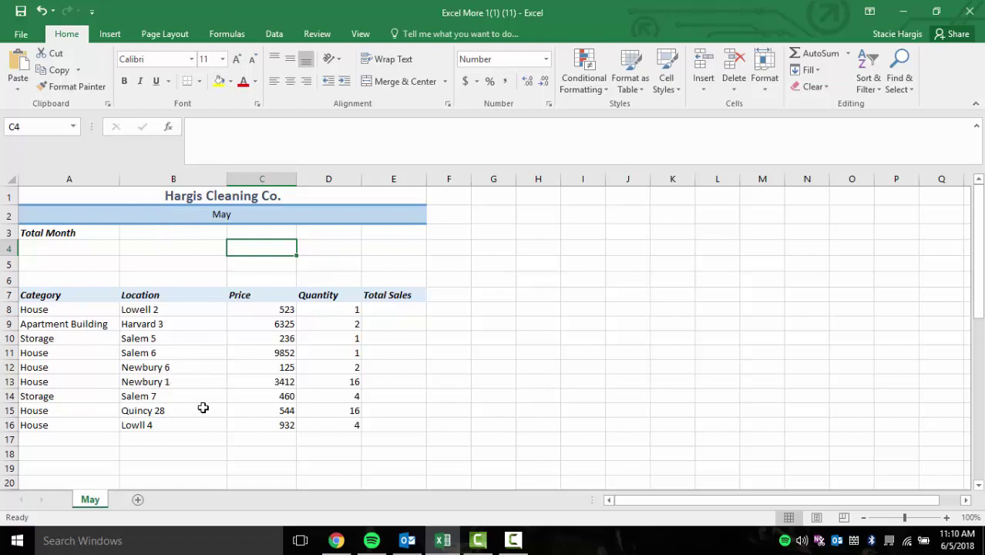
pyautogui.click(207, 213)
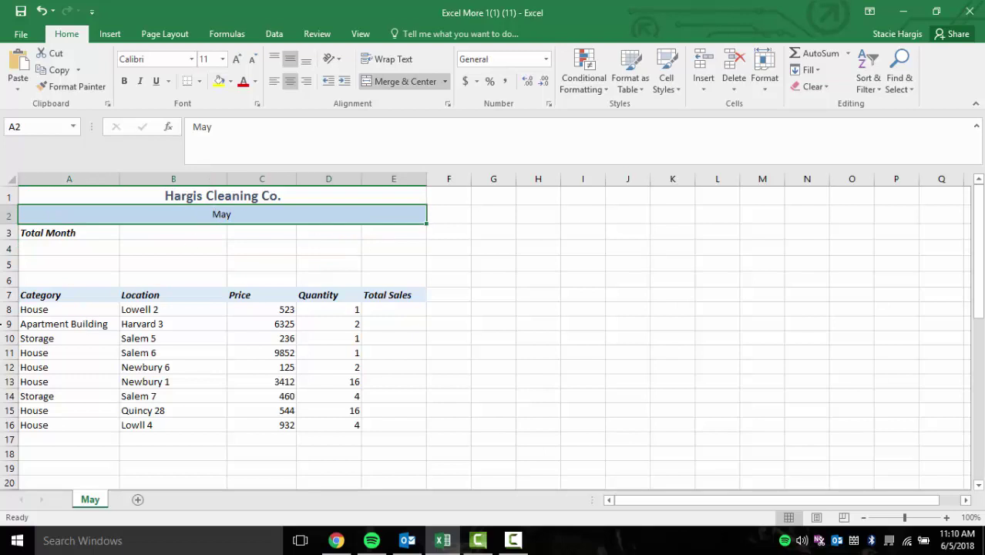
pyautogui.click(411, 297)
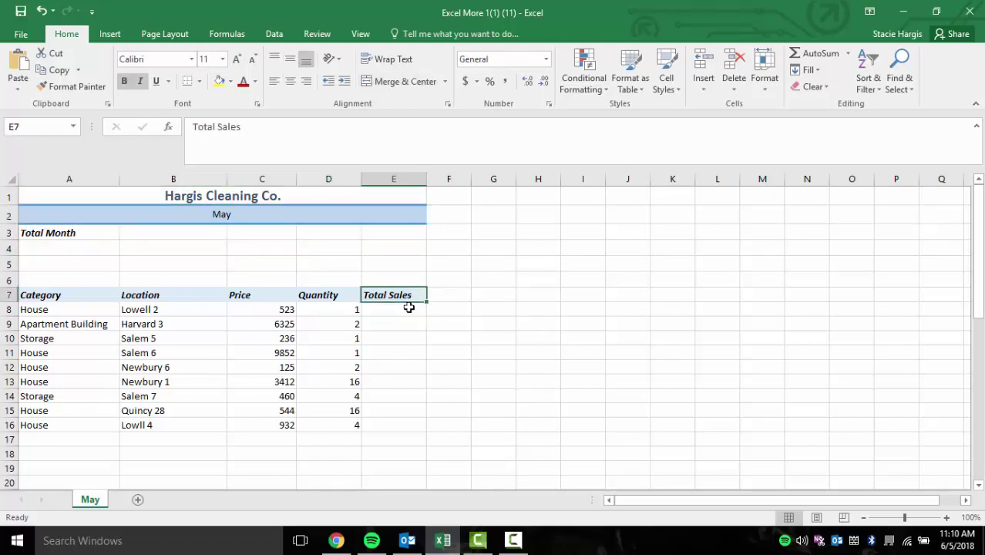
pyautogui.click(407, 308)
pyautogui.click(131, 235)
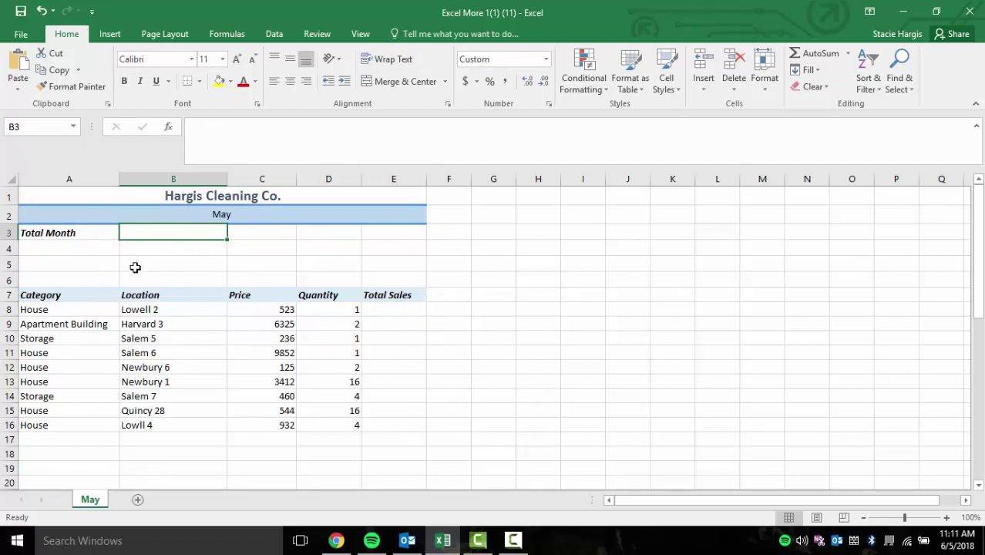
# - Create a copy of the May sheet in the same workbook, placed before the original
pyautogui.rightClick(91, 502)
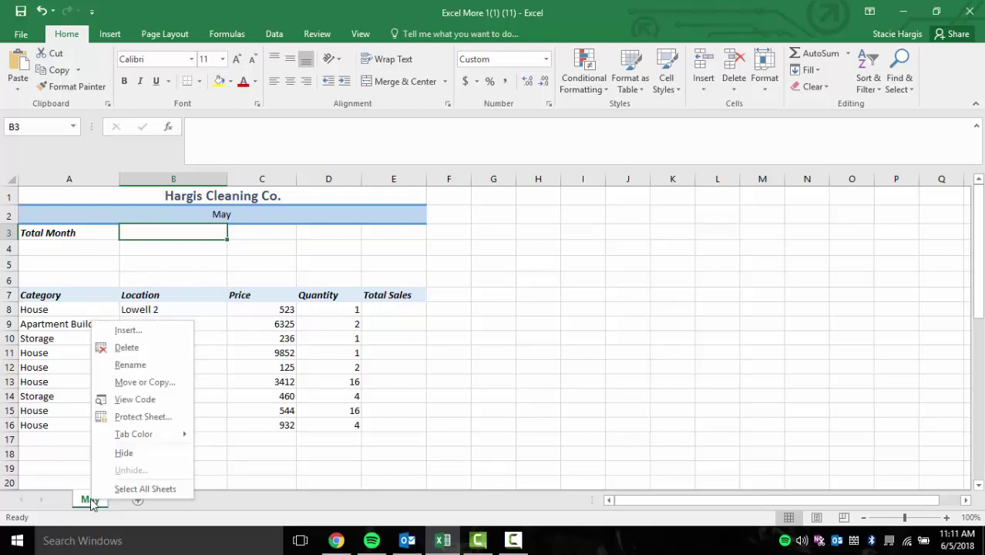
pyautogui.click(127, 382)
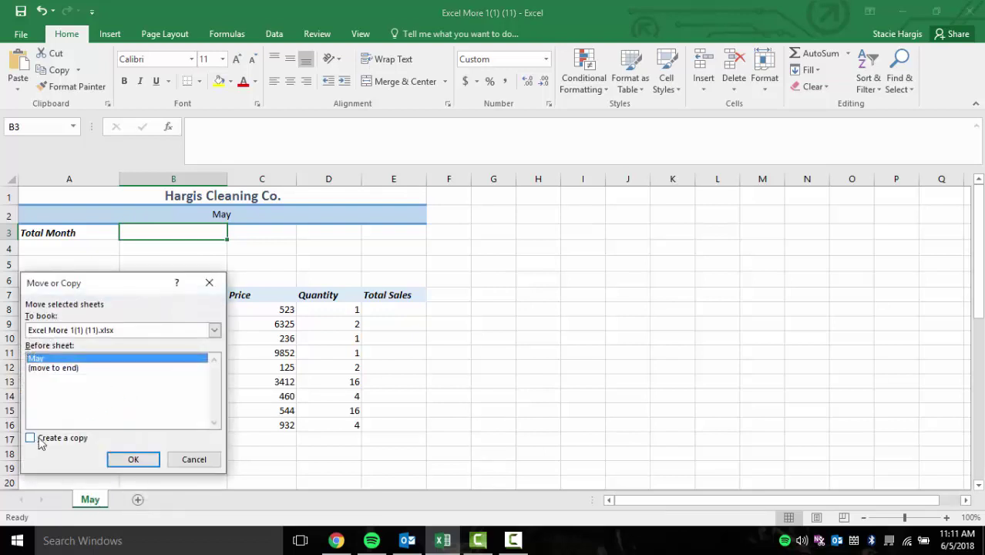
pyautogui.click(30, 439)
pyautogui.click(139, 461)
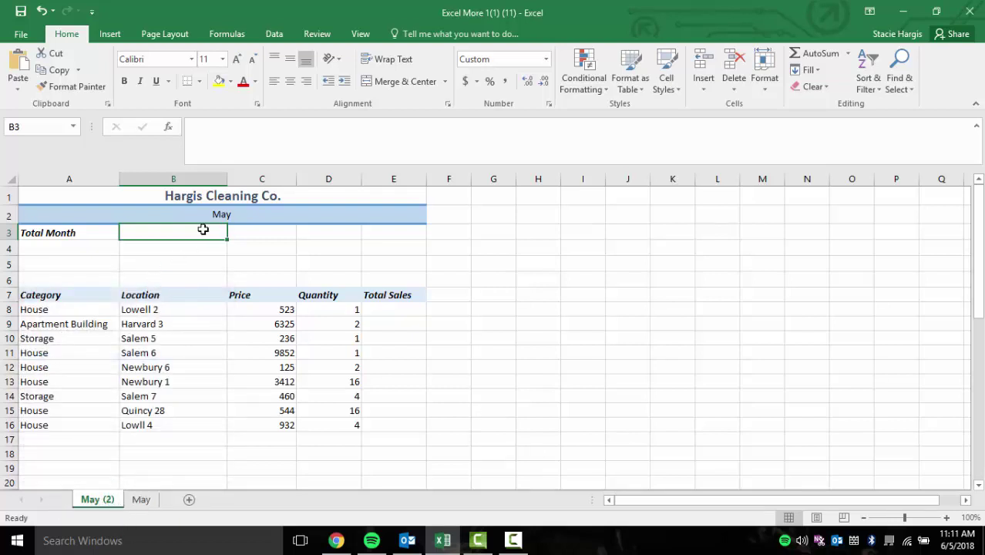
# - Change the month heading in A2 of the copied sheet to April and rename that sheet April
pyautogui.click(222, 214)
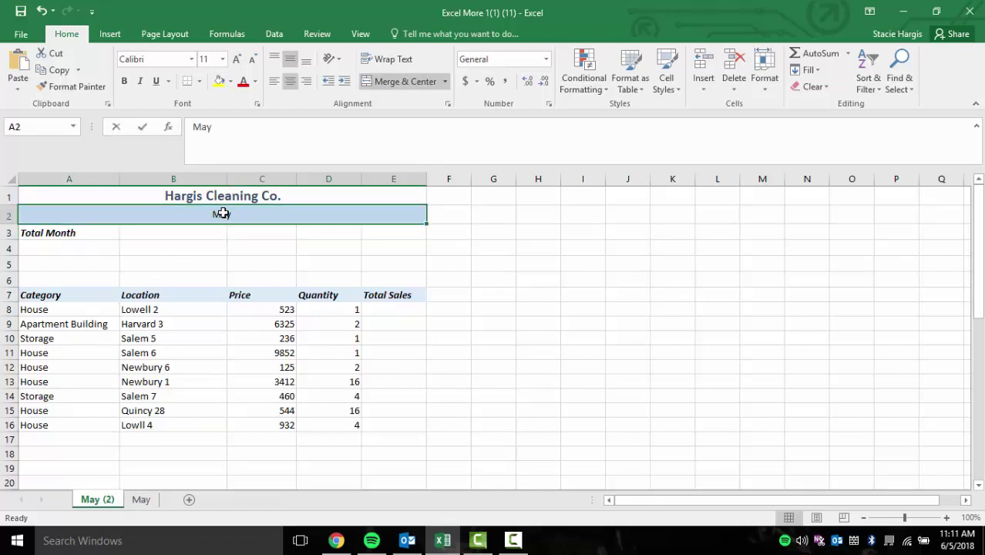
pyautogui.write('April')
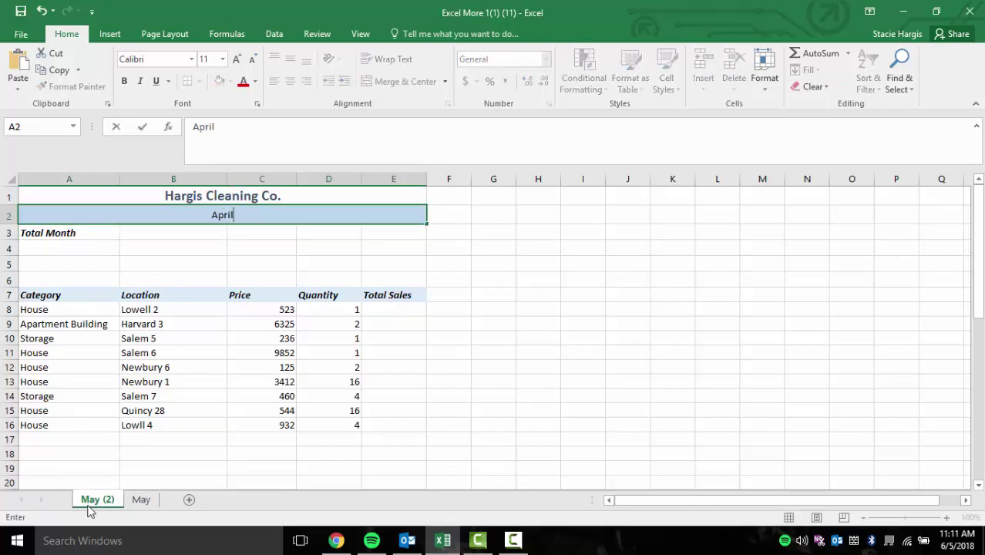
pyautogui.click(90, 509)
pyautogui.write('April')
pyautogui.click(97, 500)
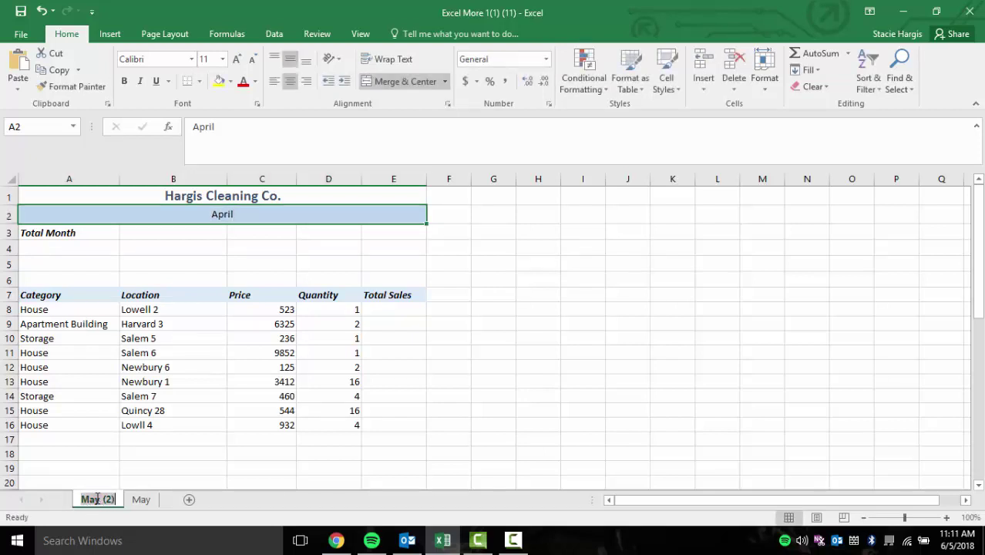
pyautogui.doubleClick(97, 499)
pyautogui.write('April')
pyautogui.press('BackSpace')
pyautogui.press('BackSpace')
pyautogui.press('BackSpace')
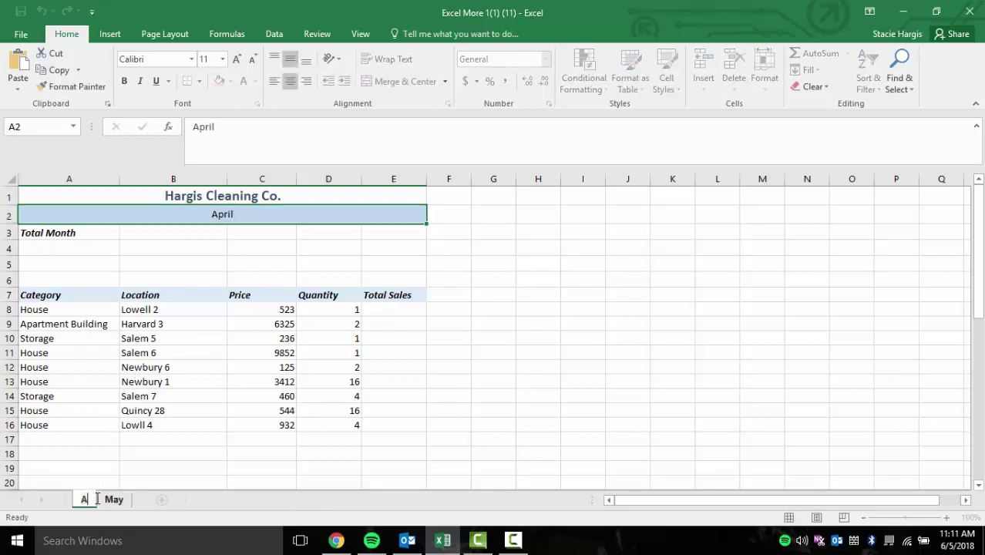
pyautogui.write('pril')
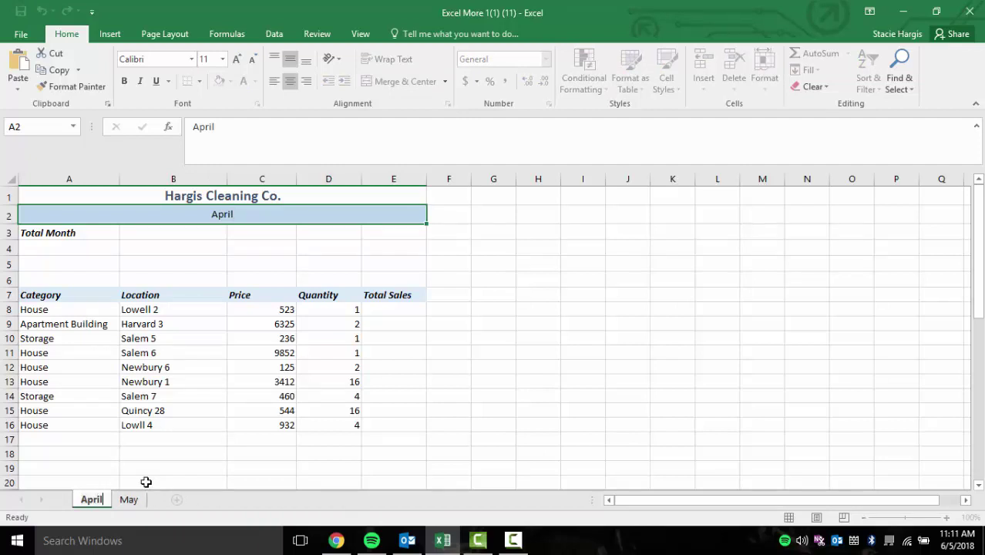
# - Compare the April and May sheets, looking at the month heading, the Total Sales column and the Total Month cell
pyautogui.click(128, 500)
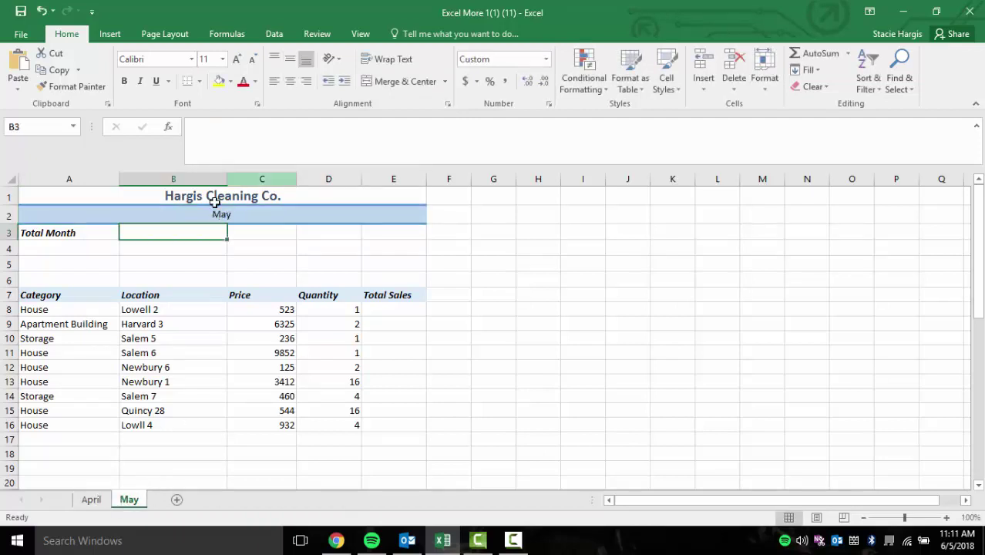
pyautogui.click(89, 501)
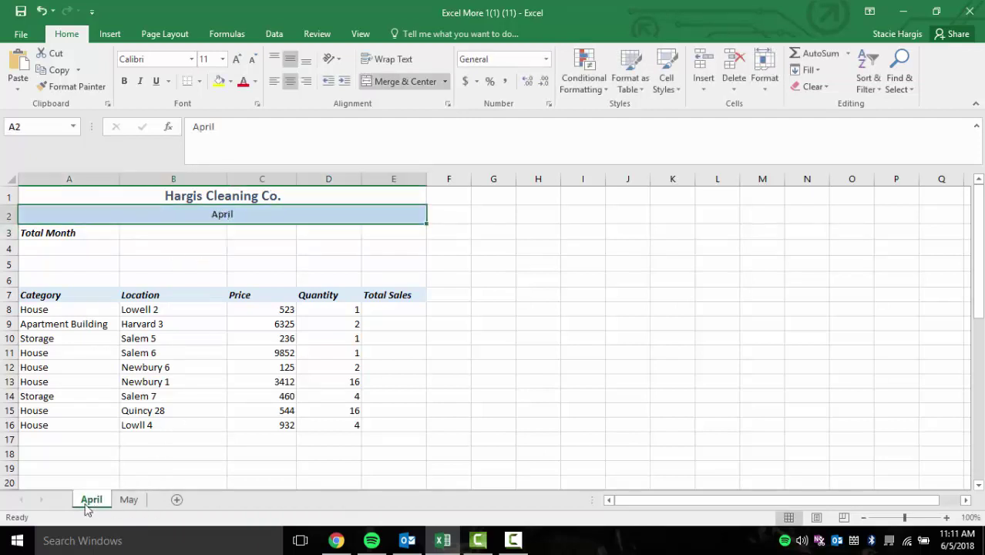
pyautogui.click(130, 501)
pyautogui.click(91, 501)
pyautogui.click(129, 501)
pyautogui.click(92, 499)
pyautogui.click(128, 499)
pyautogui.moveTo(386, 312); pyautogui.dragTo(381, 430)
pyautogui.click(384, 440)
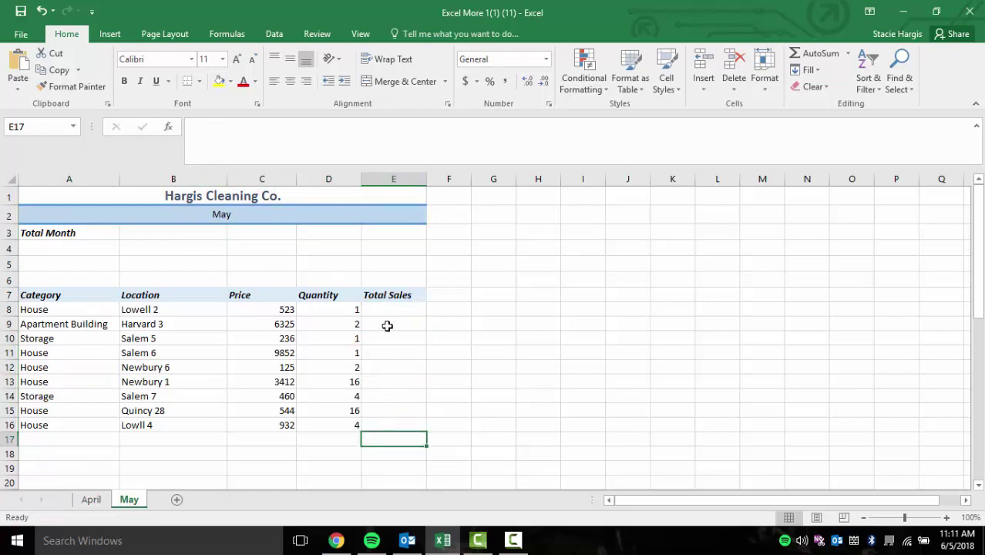
pyautogui.click(387, 304)
pyautogui.click(125, 247)
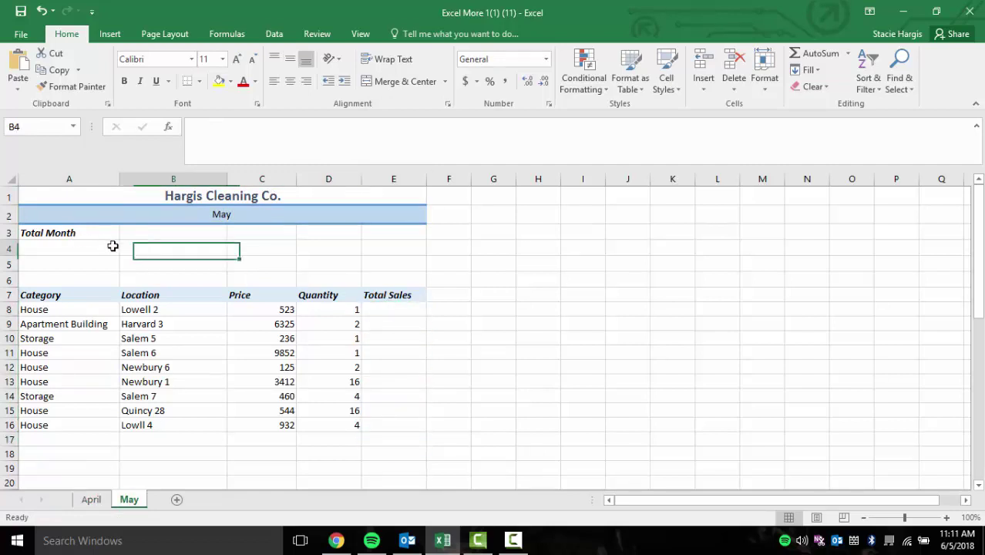
# - Group the April and May sheets and enter =PRODUCT(C8:D8) in the first Total Sales cell, E8
pyautogui.click(91, 499)
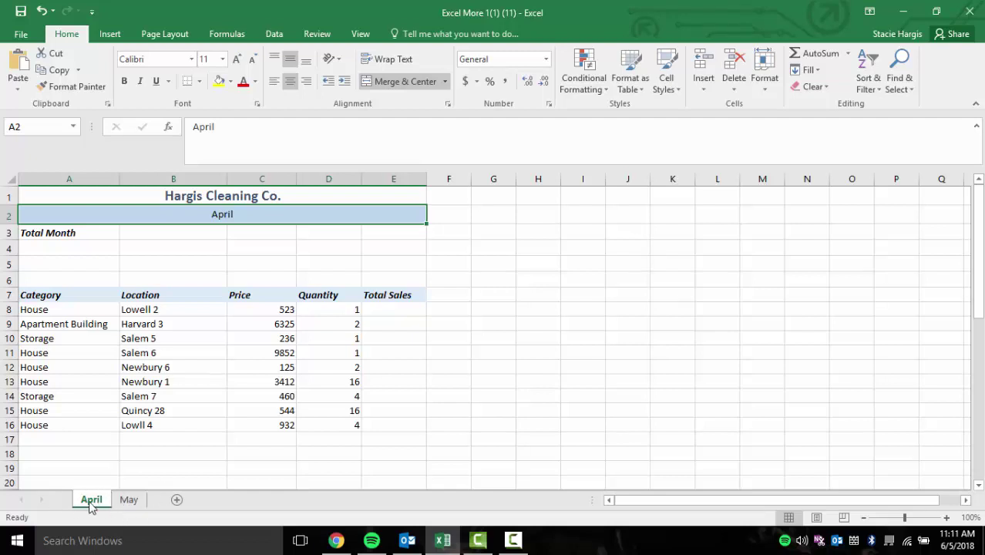
pyautogui.keyDown('ctrl'); pyautogui.click(128, 501); pyautogui.keyUp('ctrl')
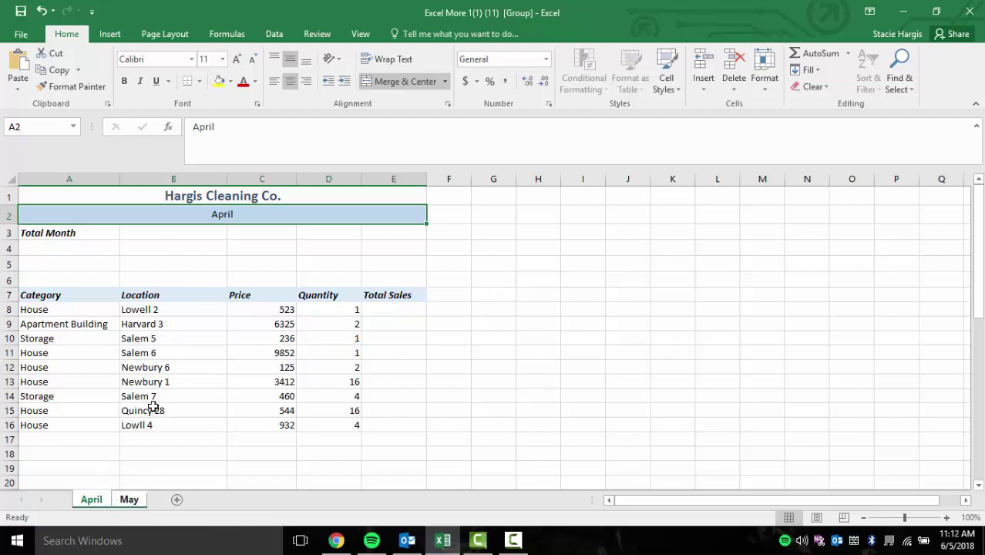
pyautogui.click(373, 309)
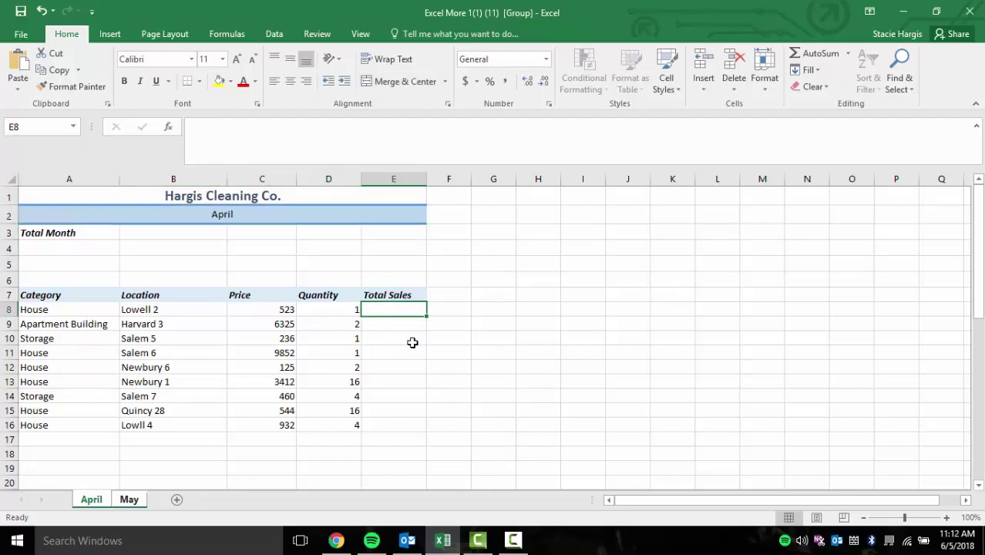
pyautogui.write('=p')
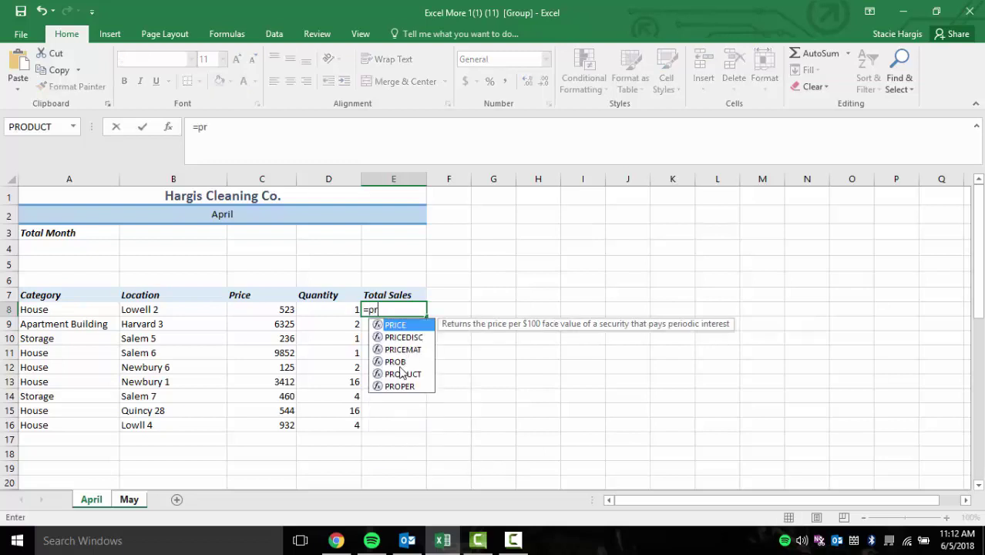
pyautogui.write('r')
pyautogui.doubleClick(393, 376)
pyautogui.moveTo(286, 310); pyautogui.dragTo(330, 308)
pyautogui.press('Return')
# - Fill the PRODUCT formula from E8 down through E16 in the Total Sales column
pyautogui.click(381, 305)
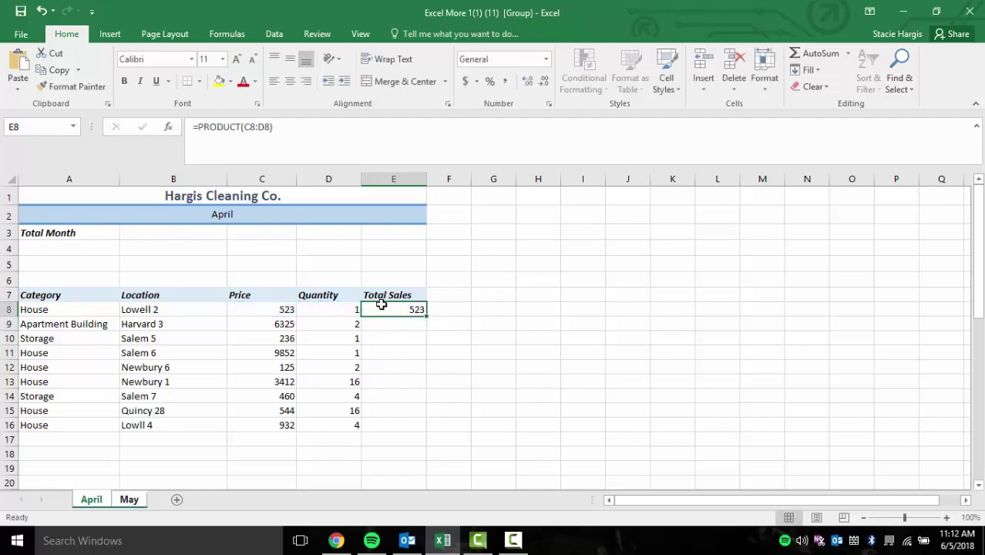
pyautogui.moveTo(430, 318); pyautogui.dragTo(404, 429)
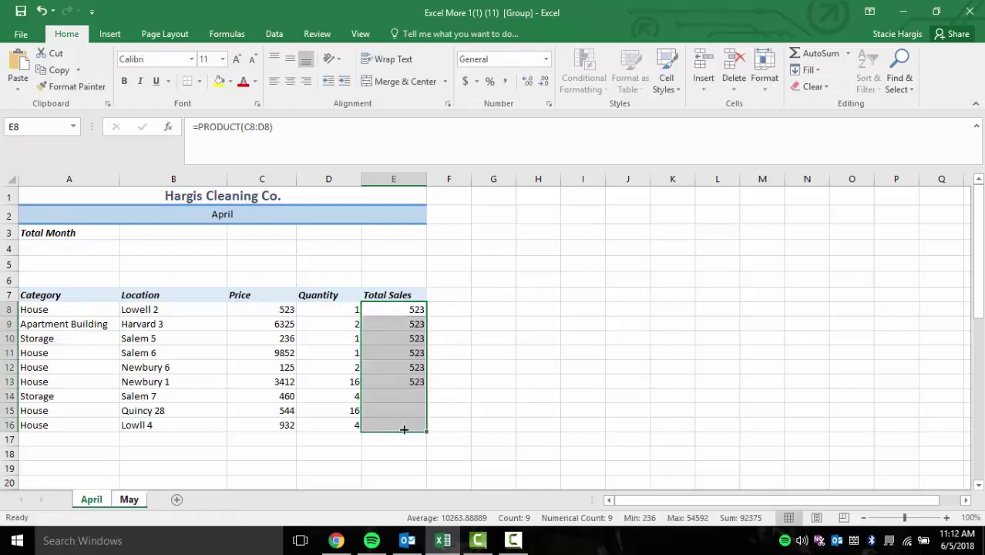
pyautogui.click(416, 296)
pyautogui.click(408, 311)
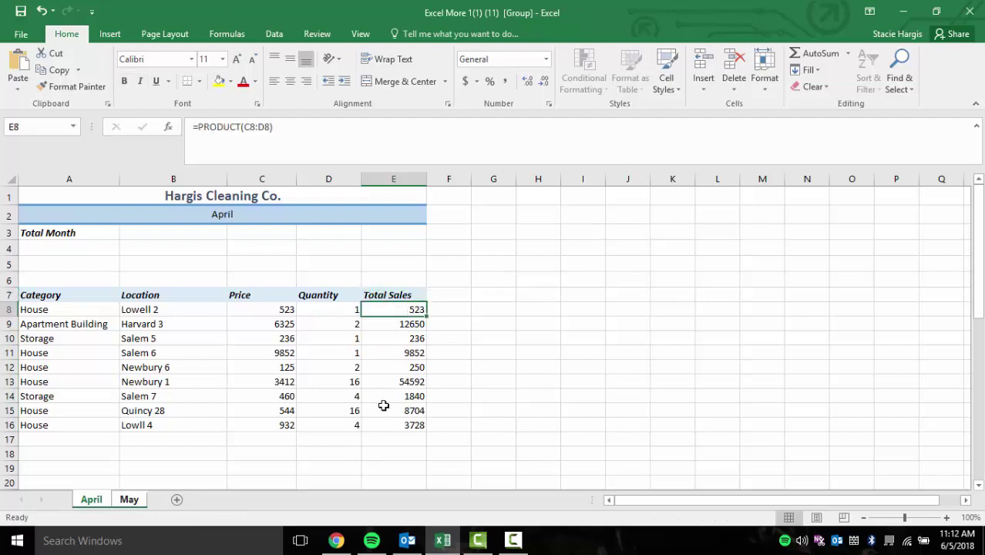
# - Format the Total Sales values in E8:E16 with the dollar Accounting number format
pyautogui.moveTo(399, 309); pyautogui.dragTo(392, 426)
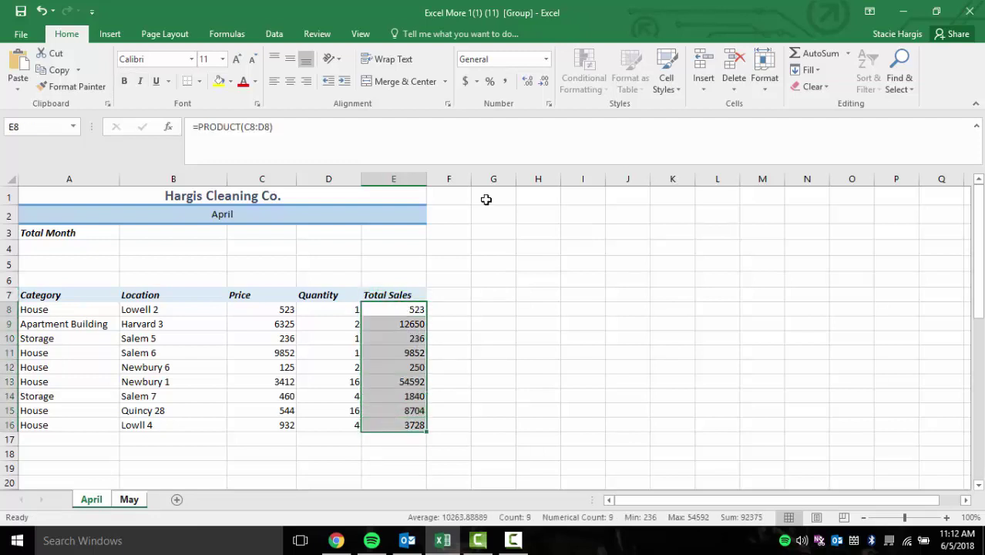
pyautogui.click(468, 82)
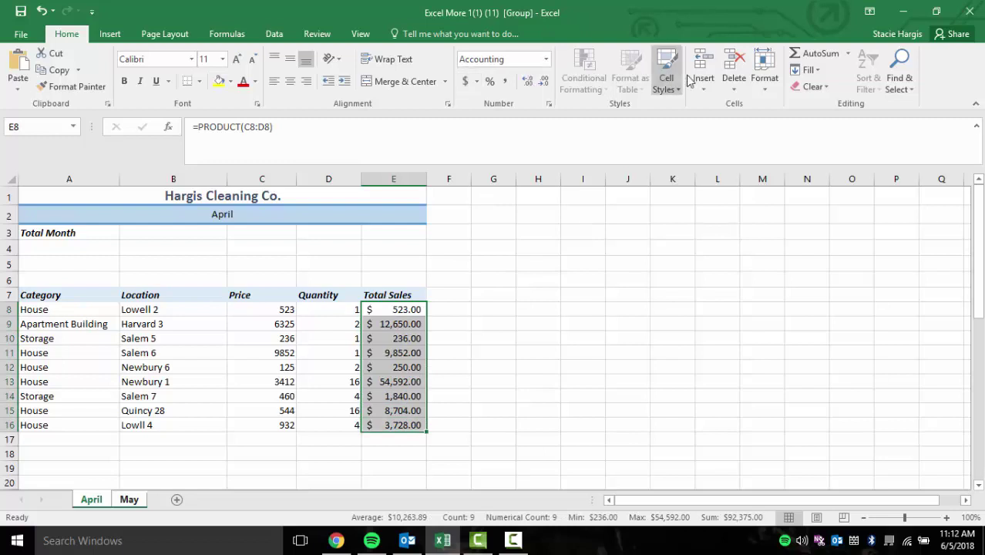
pyautogui.click(493, 352)
pyautogui.moveTo(399, 309); pyautogui.dragTo(392, 424)
pyautogui.moveTo(447, 381); pyautogui.dragTo(488, 437)
pyautogui.click(440, 341)
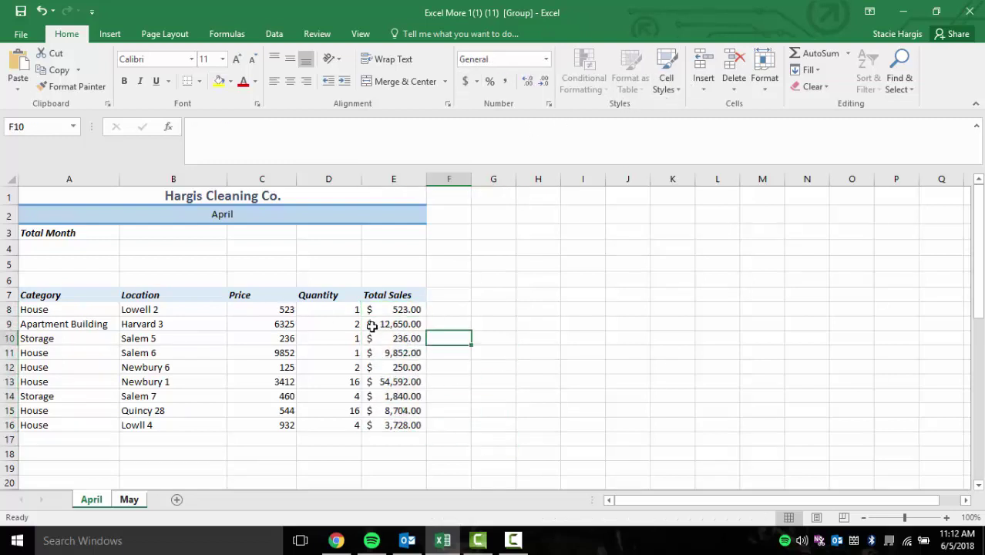
pyautogui.click(393, 309)
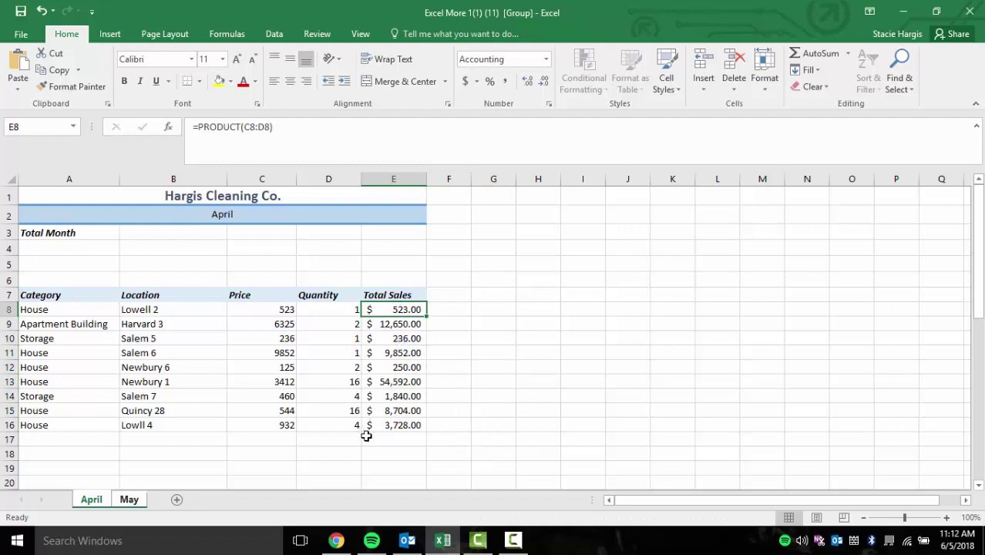
pyautogui.click(363, 425)
pyautogui.click(352, 437)
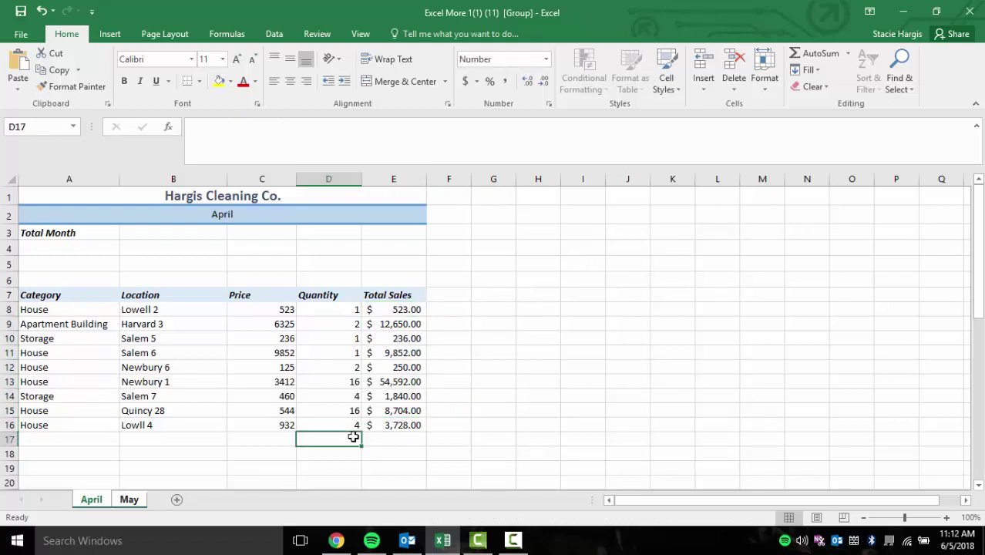
# - Sum the Total Sales range in the Total Month cell B3 with =SUM(E8:E16)
pyautogui.click(159, 237)
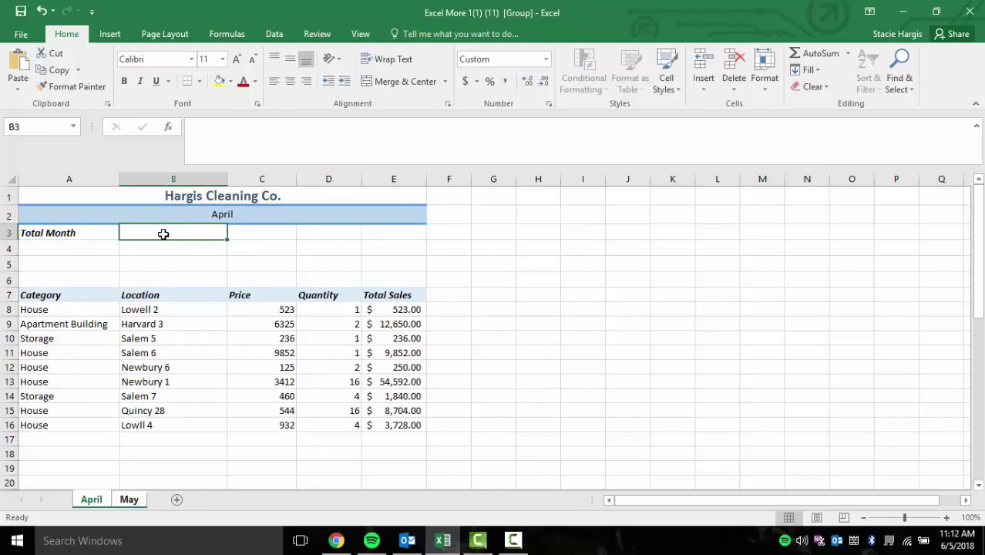
pyautogui.click(803, 52)
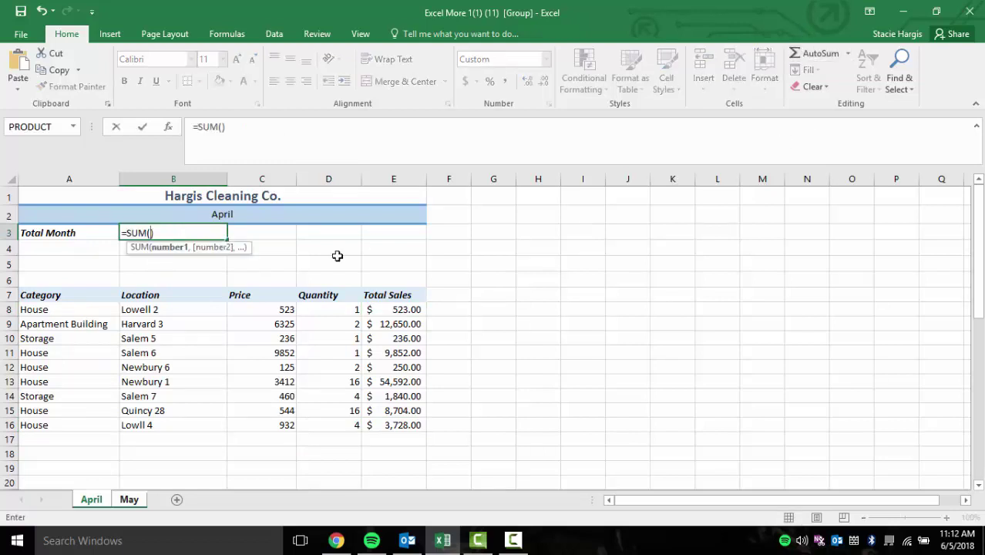
pyautogui.moveTo(397, 308); pyautogui.dragTo(385, 425)
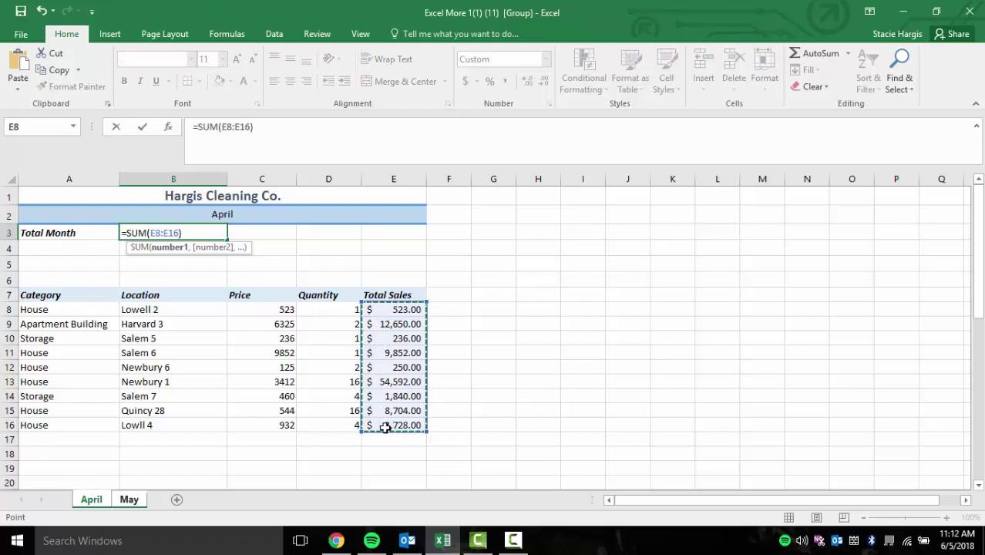
pyautogui.press('Return')
pyautogui.click(190, 228)
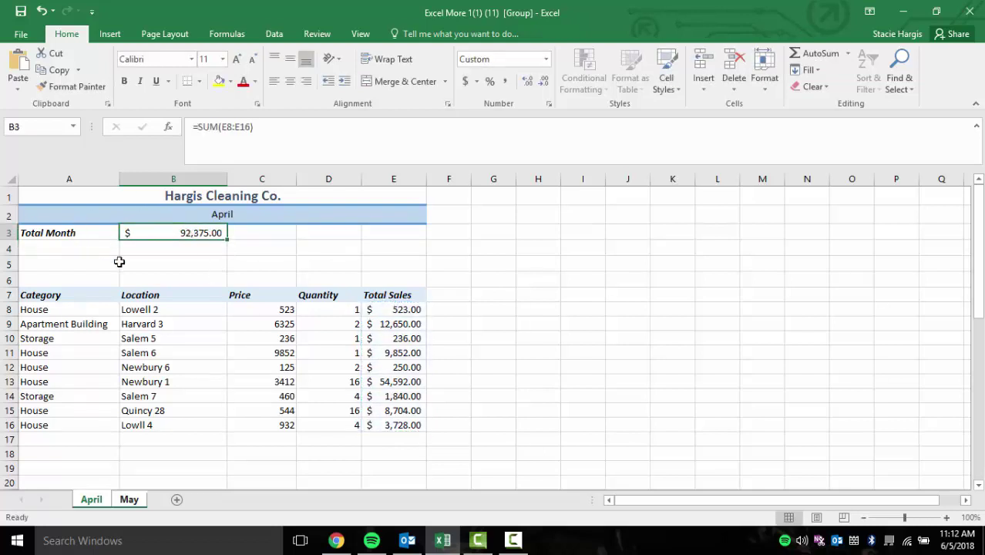
pyautogui.click(163, 243)
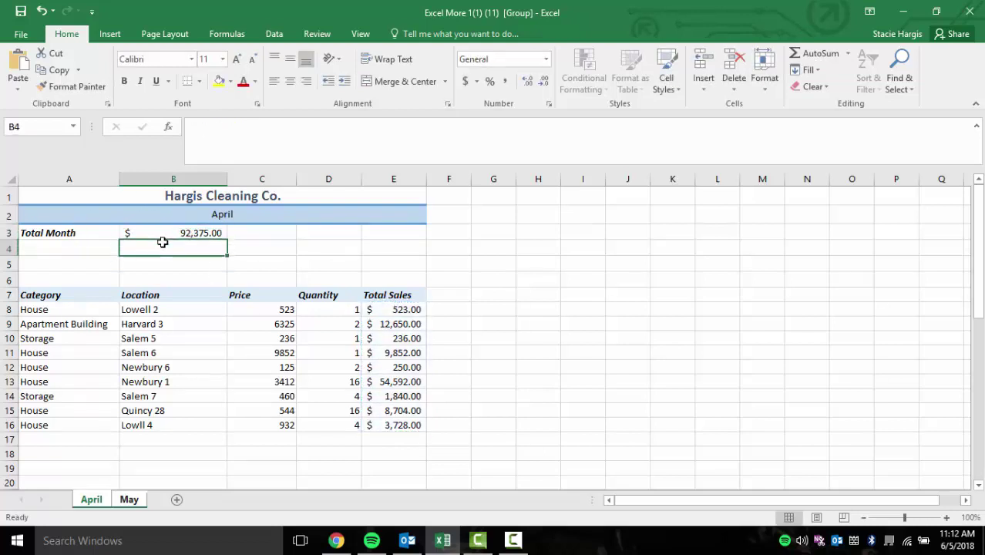
# - Ungroup the sheets and check the Total Month and Total Sales cells on both May and April
pyautogui.click(134, 499)
pyautogui.click(98, 500)
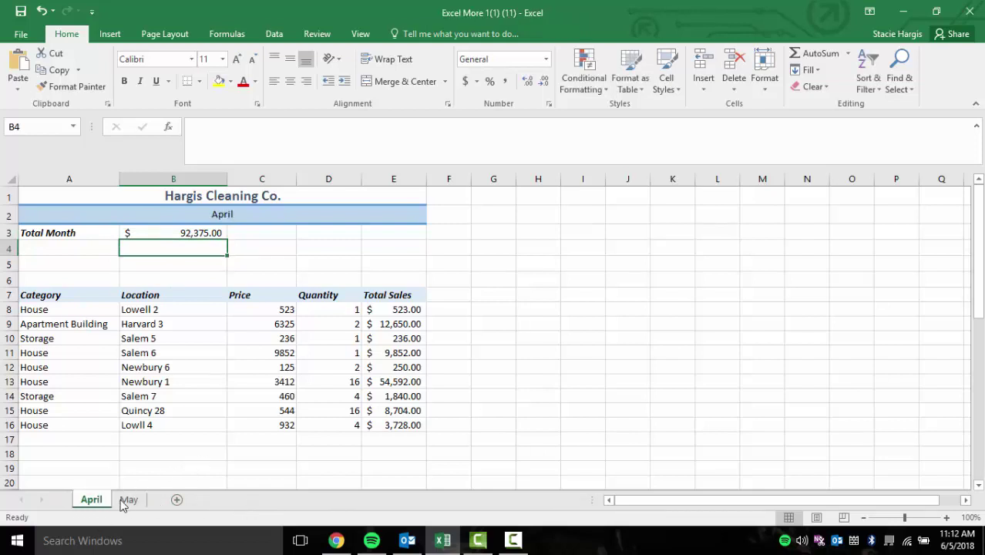
pyautogui.click(126, 502)
pyautogui.click(105, 499)
pyautogui.click(120, 501)
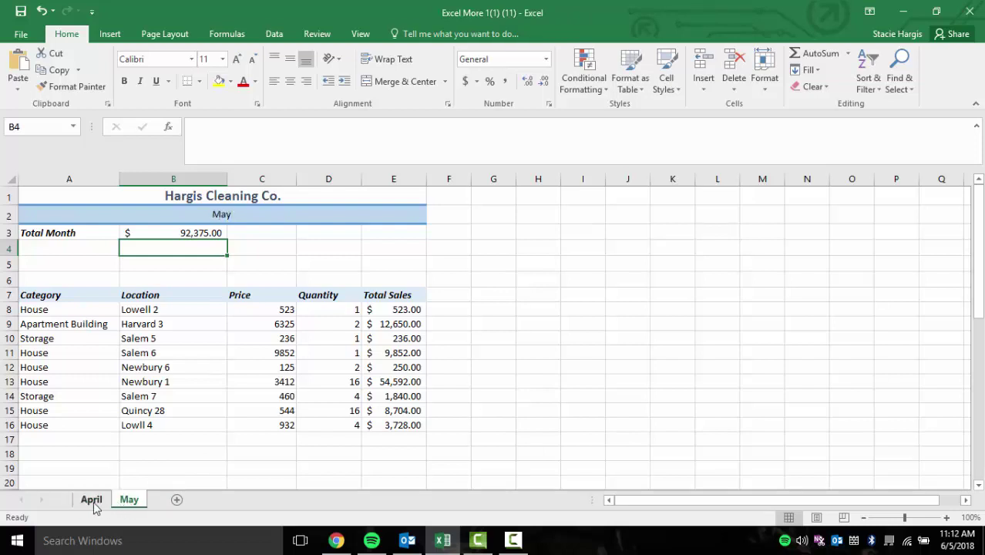
pyautogui.click(94, 501)
pyautogui.click(125, 503)
pyautogui.click(89, 501)
pyautogui.click(127, 502)
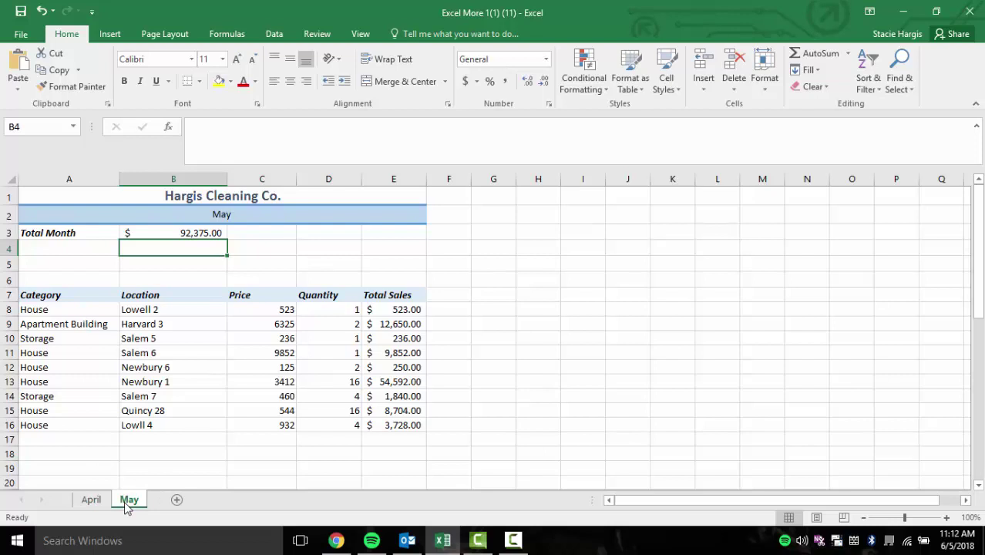
# - On the May sheet, set the quantities D8 to 2, D9 to 3, D12 to 4, D13 to 5, D15 to 4 and D16 to 1
pyautogui.click(323, 312)
pyautogui.write('2')
pyautogui.press('Return')
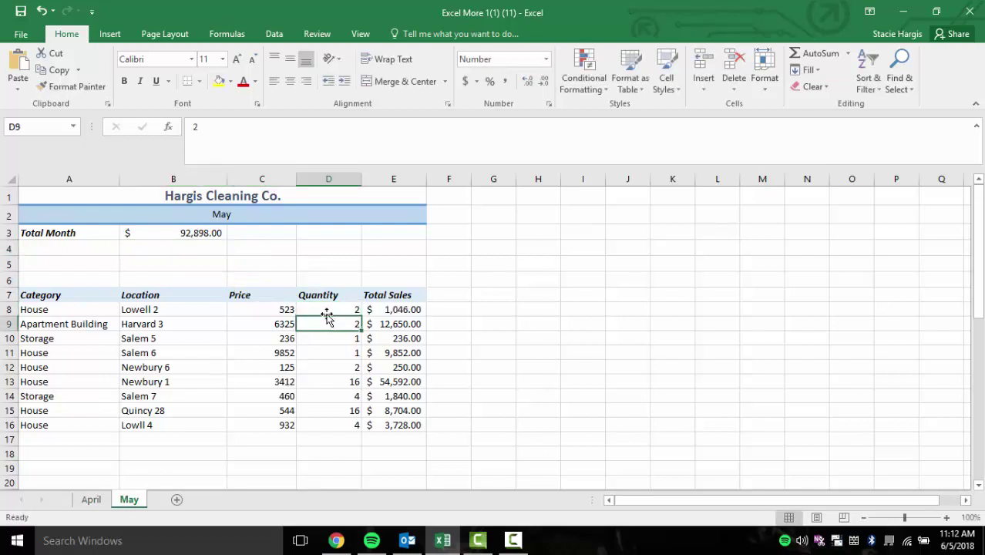
pyautogui.write('3')
pyautogui.press('Return')
pyautogui.press('Return')
pyautogui.press('Return')
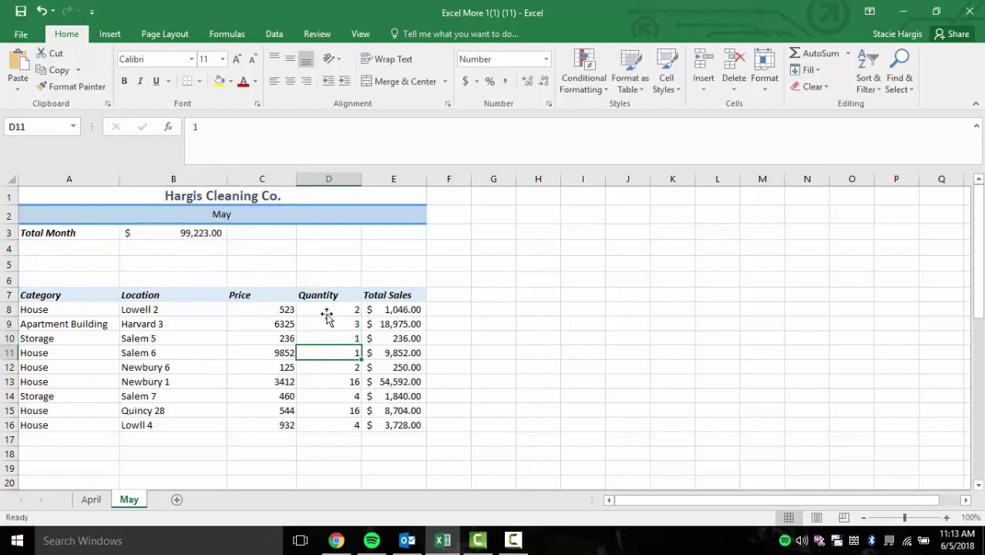
pyautogui.write('4')
pyautogui.press('Return')
pyautogui.write('5')
pyautogui.press('Return')
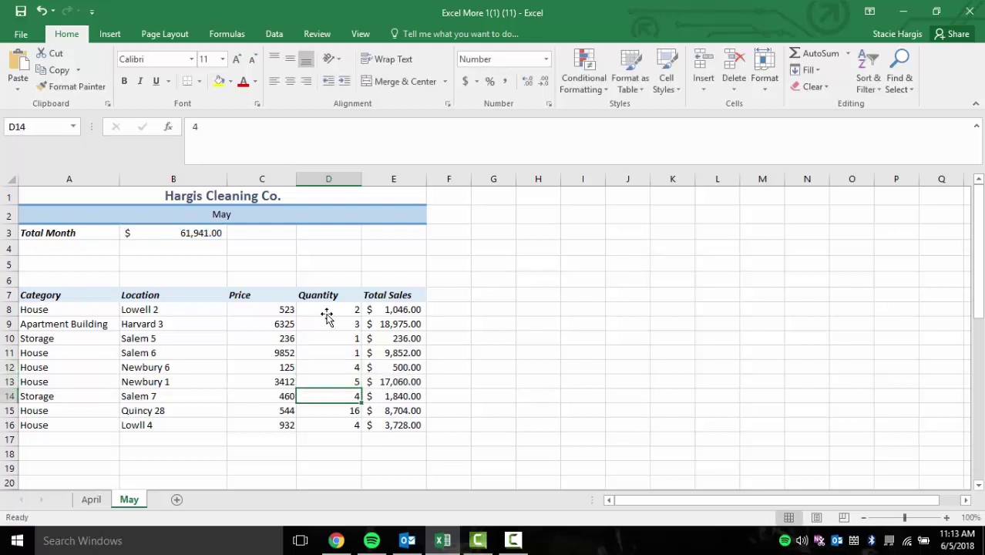
pyautogui.press('Return')
pyautogui.write('4')
pyautogui.press('Return')
pyautogui.write('.')
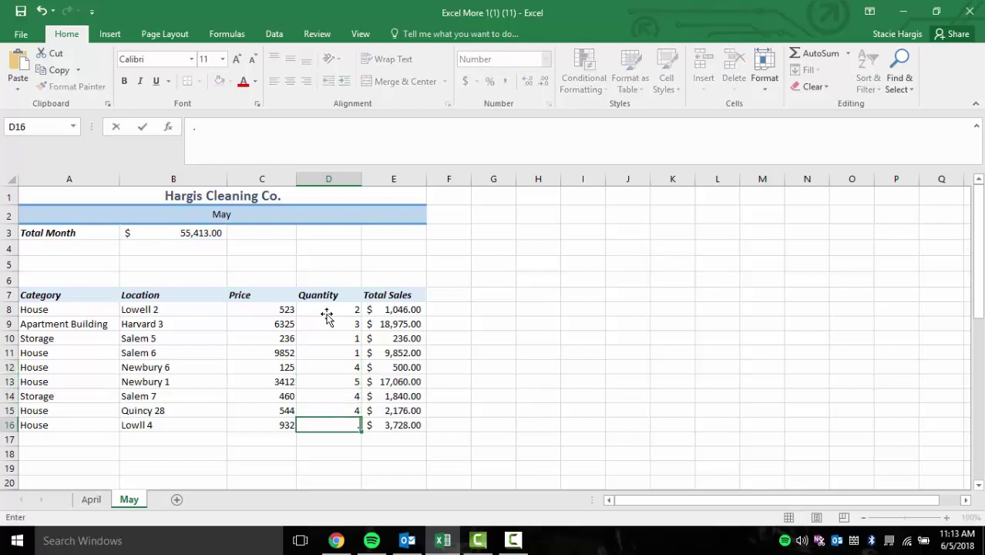
pyautogui.press('Return')
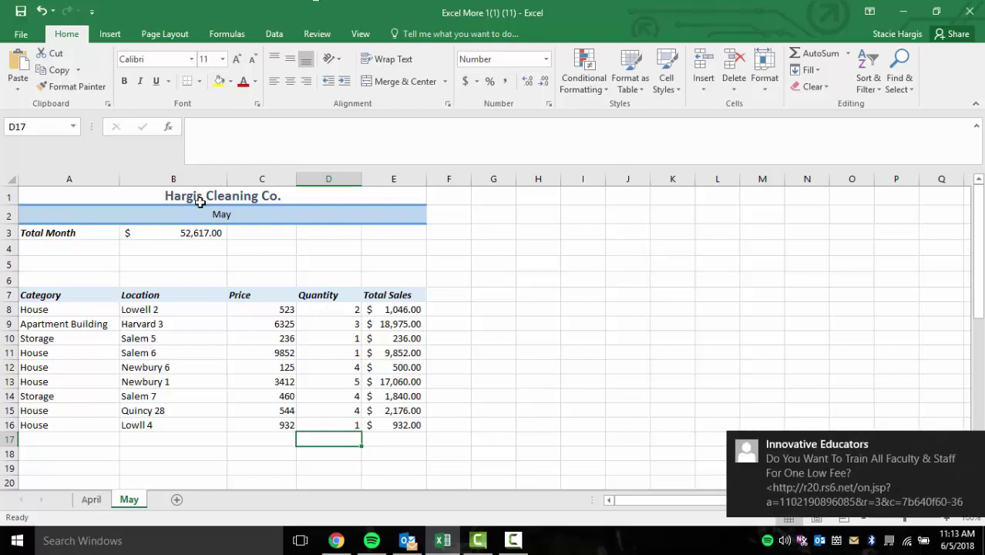
# - Compare the April and May sheets and enter the label "April" in cell A4 of May
pyautogui.click(100, 499)
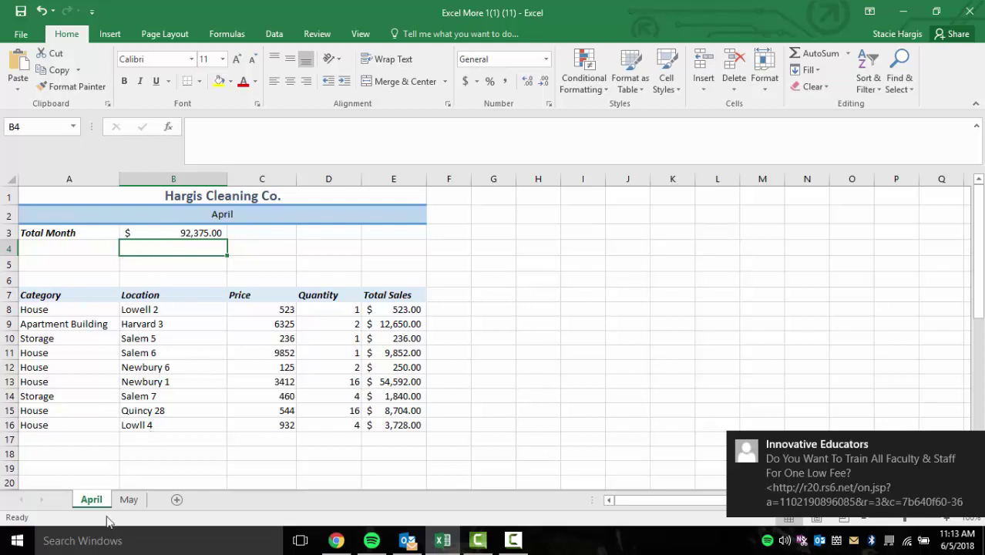
pyautogui.click(130, 501)
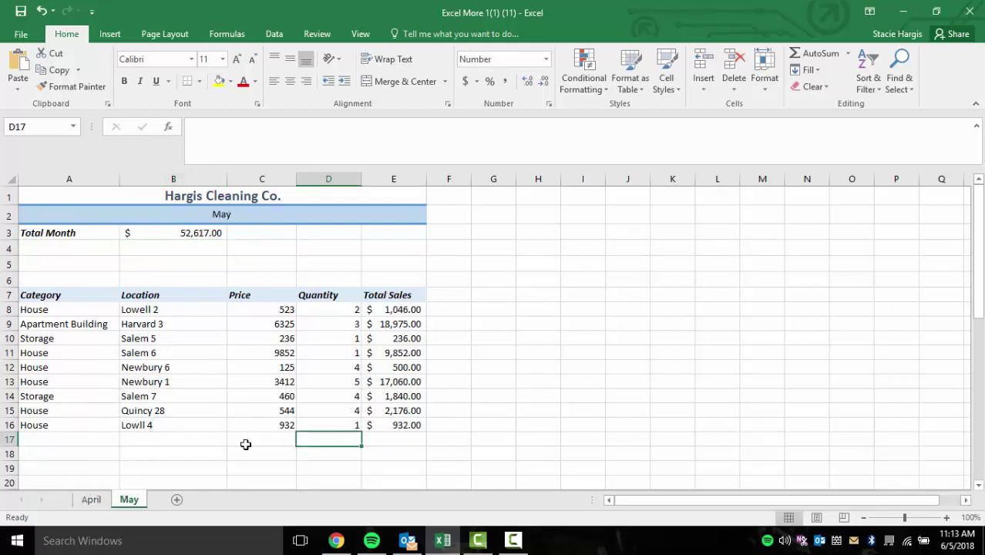
pyautogui.click(88, 501)
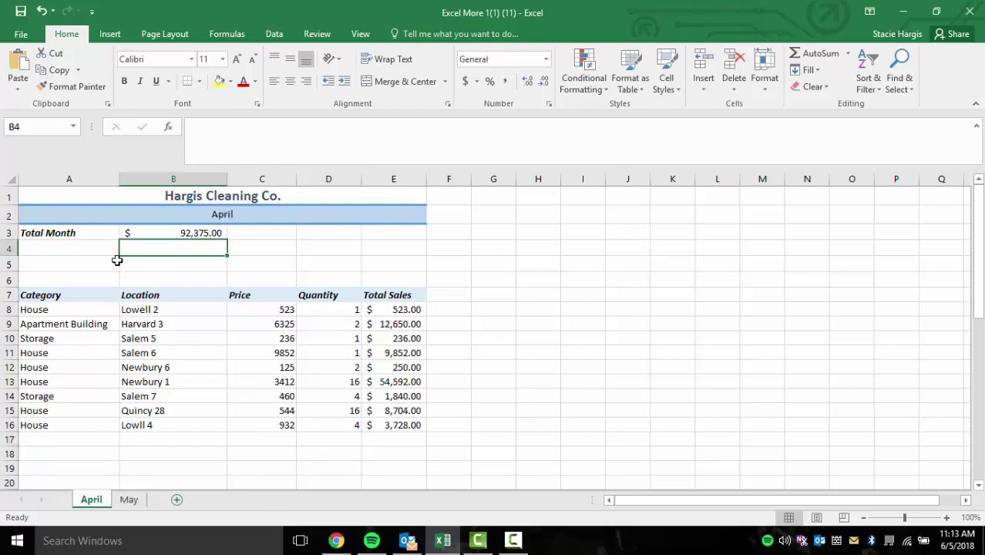
pyautogui.click(128, 499)
pyautogui.click(104, 245)
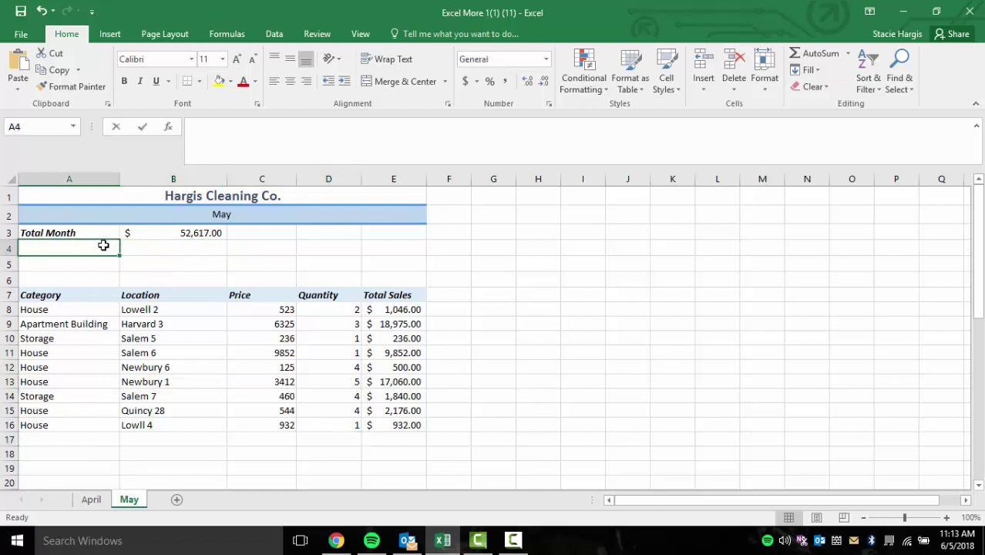
pyautogui.write('APr')
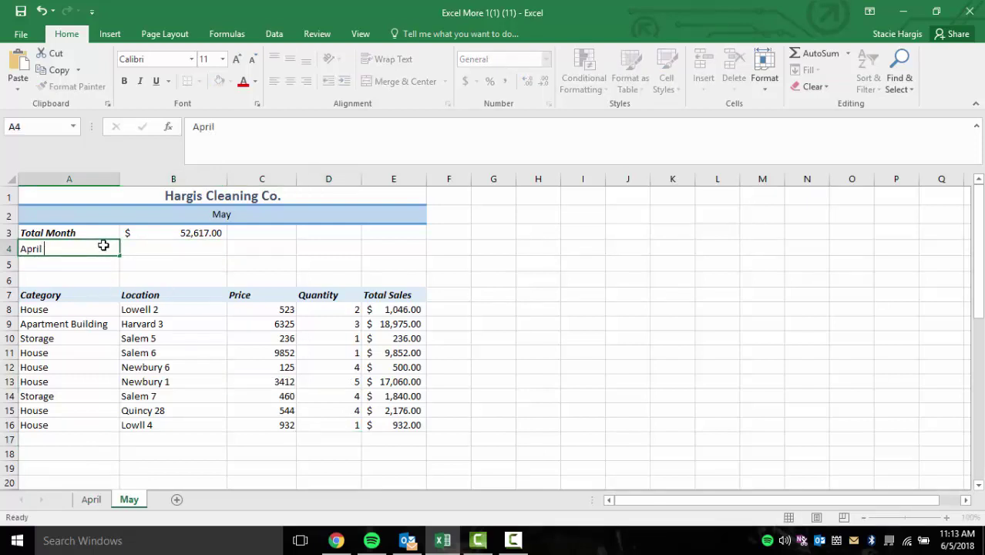
pyautogui.write('il')
pyautogui.press('Tab')
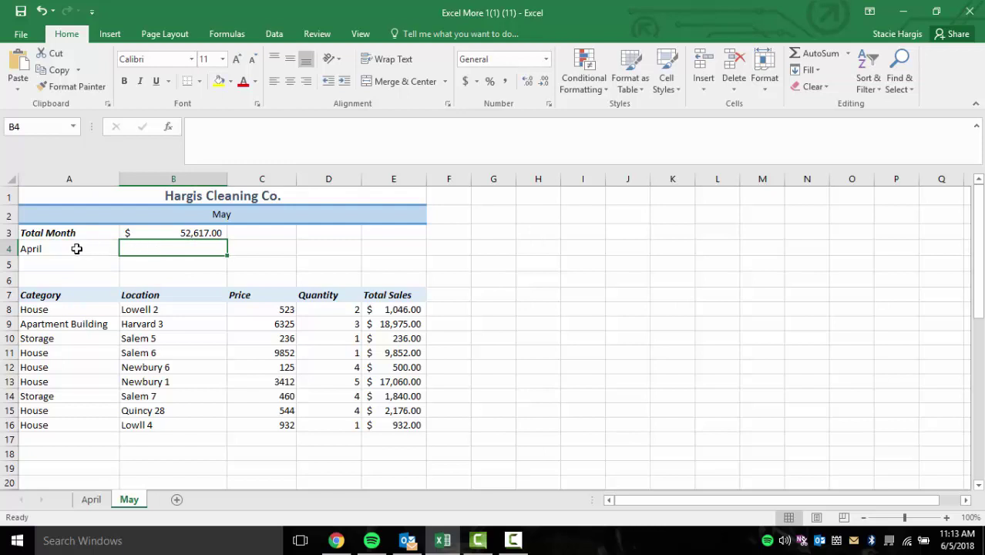
# - Link cell B4 on the May sheet to April's Total Month cell with =April!B3
pyautogui.click(77, 248)
pyautogui.click(185, 253)
pyautogui.click(92, 483)
pyautogui.click(91, 500)
pyautogui.click(158, 232)
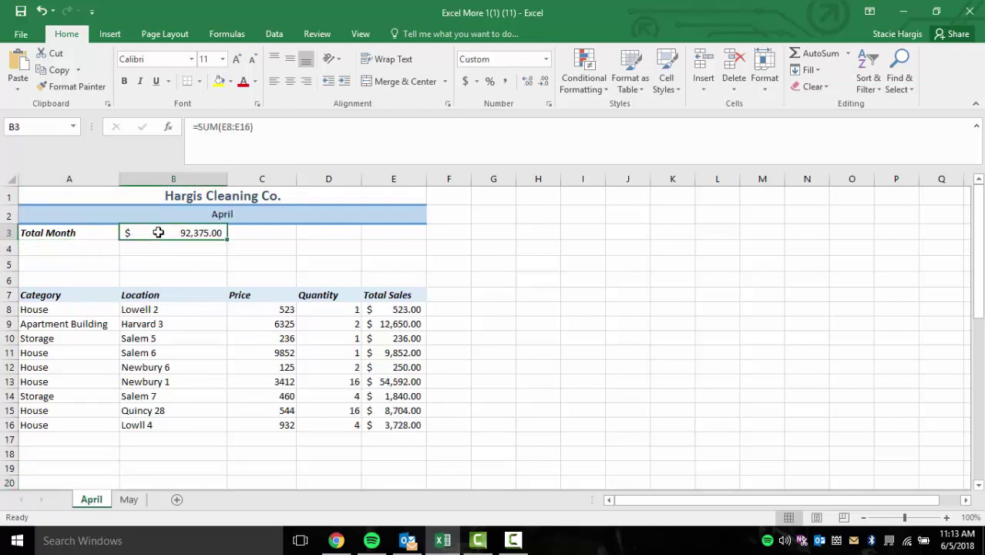
pyautogui.click(129, 500)
pyautogui.click(156, 247)
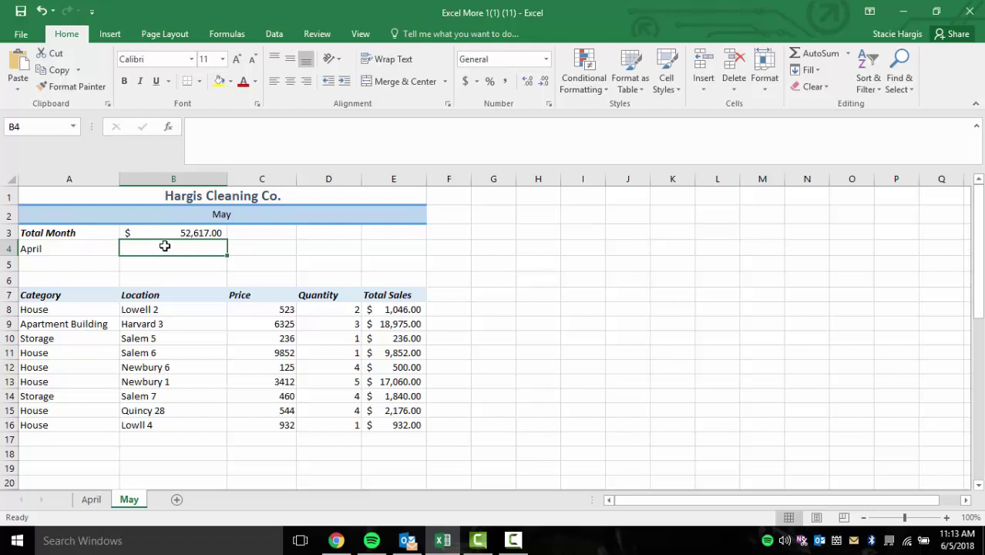
pyautogui.write('=')
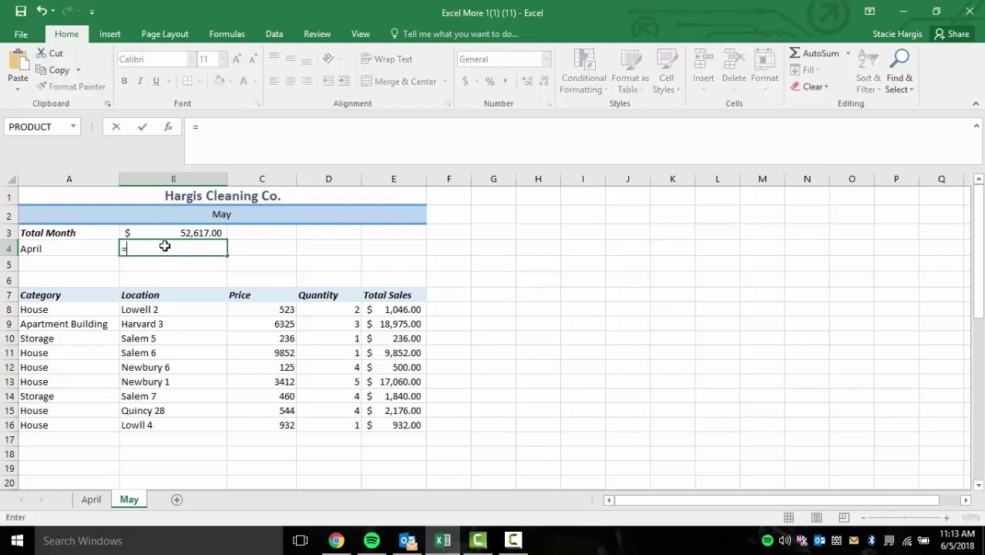
pyautogui.click(91, 499)
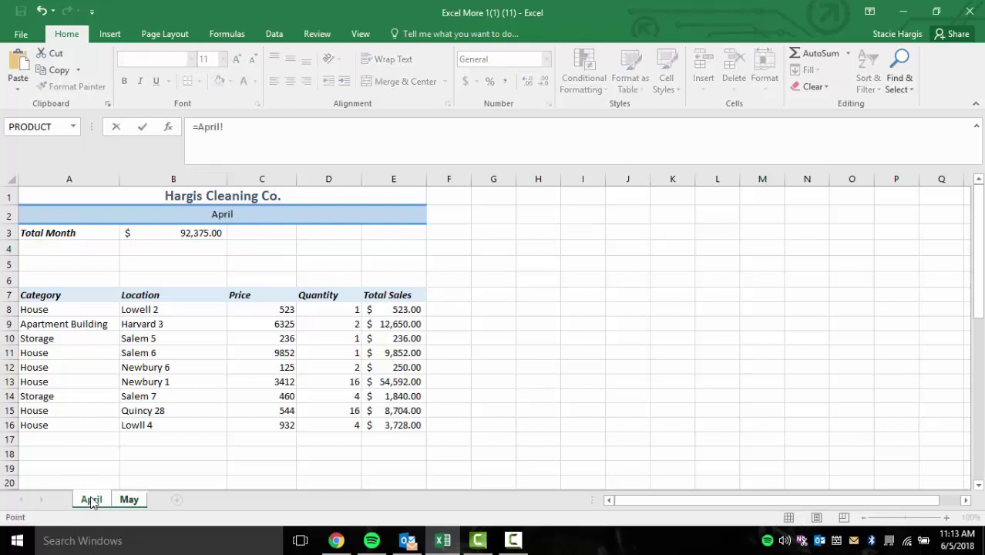
pyautogui.click(159, 229)
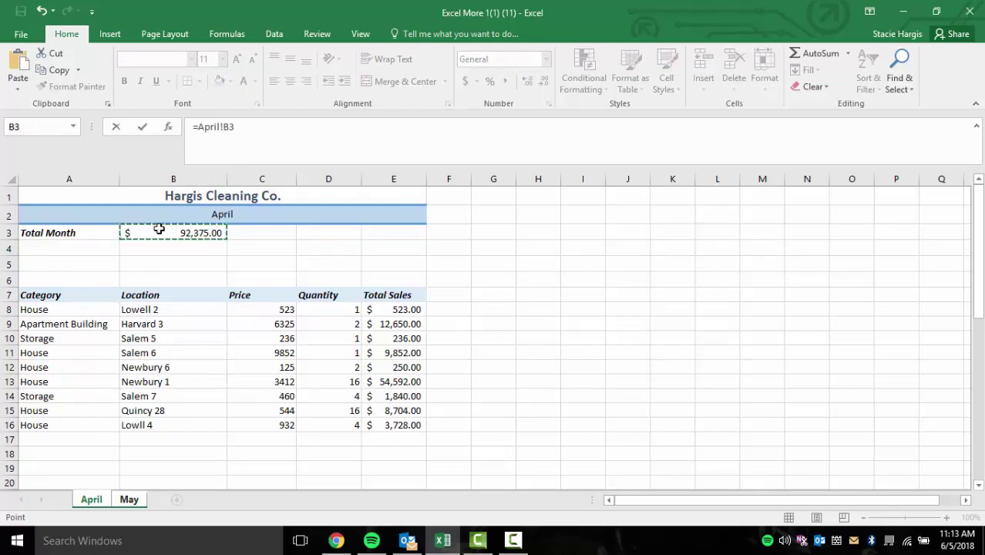
pyautogui.press('Return')
# - Format the linked April total in B4 with the dollar Accounting number format
pyautogui.click(166, 248)
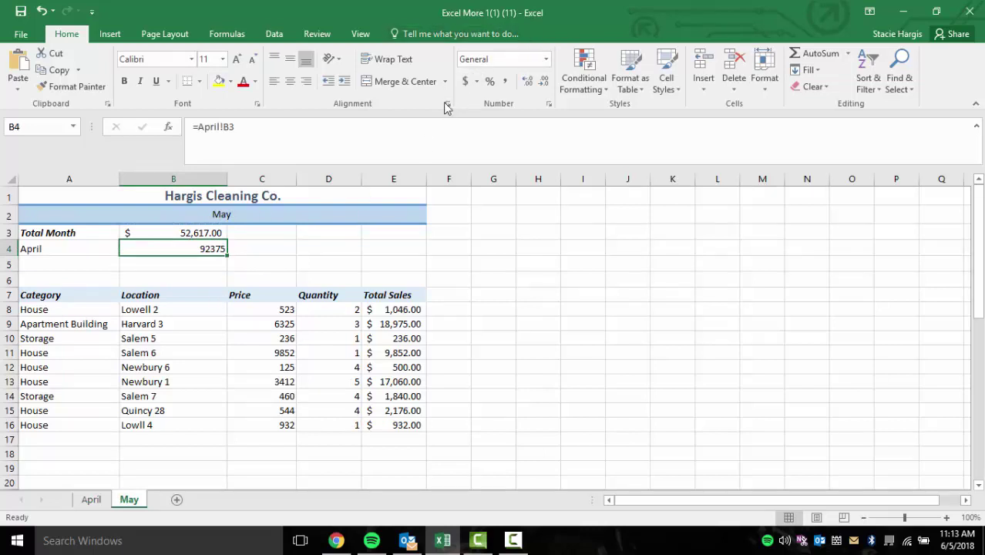
pyautogui.click(464, 81)
pyautogui.click(270, 252)
pyautogui.click(132, 252)
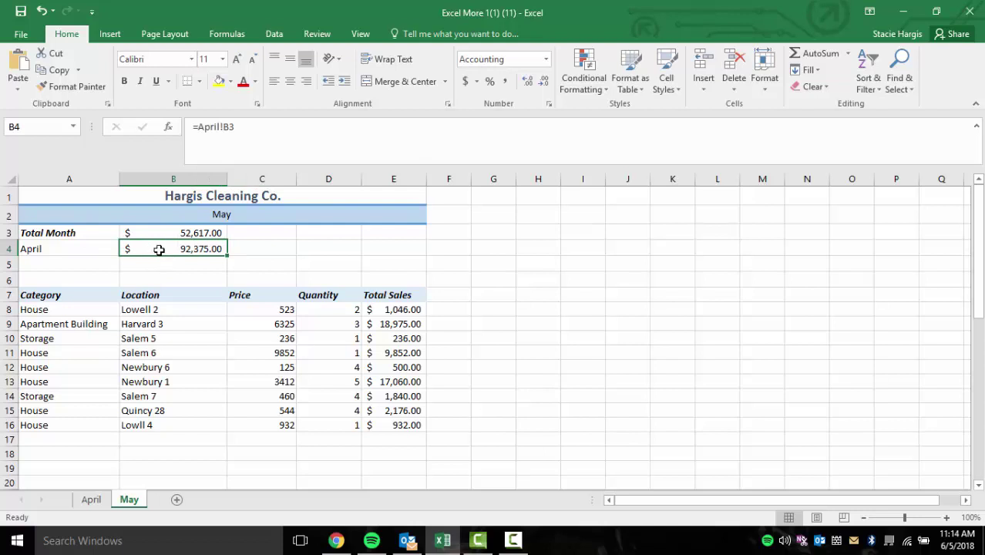
# - Examine the sheet name and cell reference in May's B4 formula against the April sheet
pyautogui.click(97, 501)
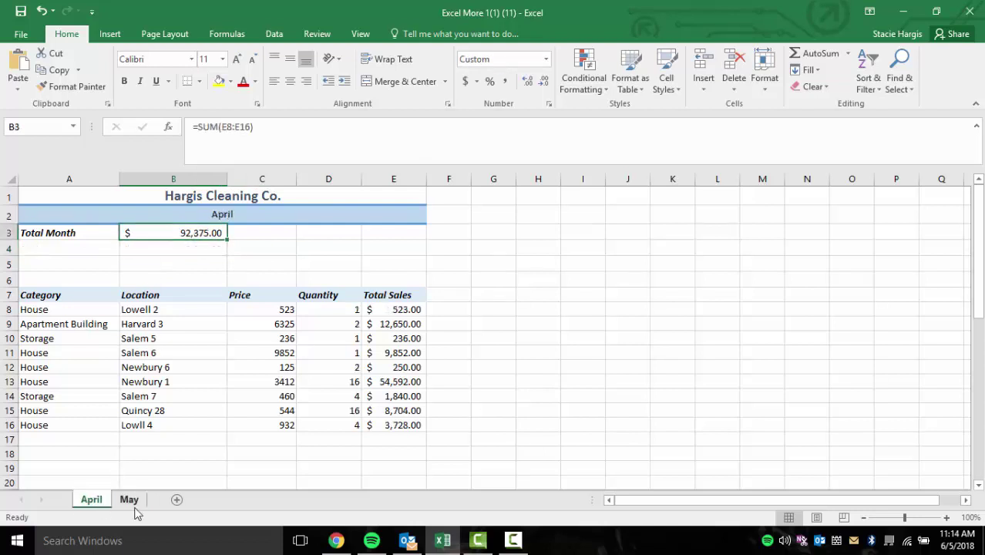
pyautogui.click(133, 501)
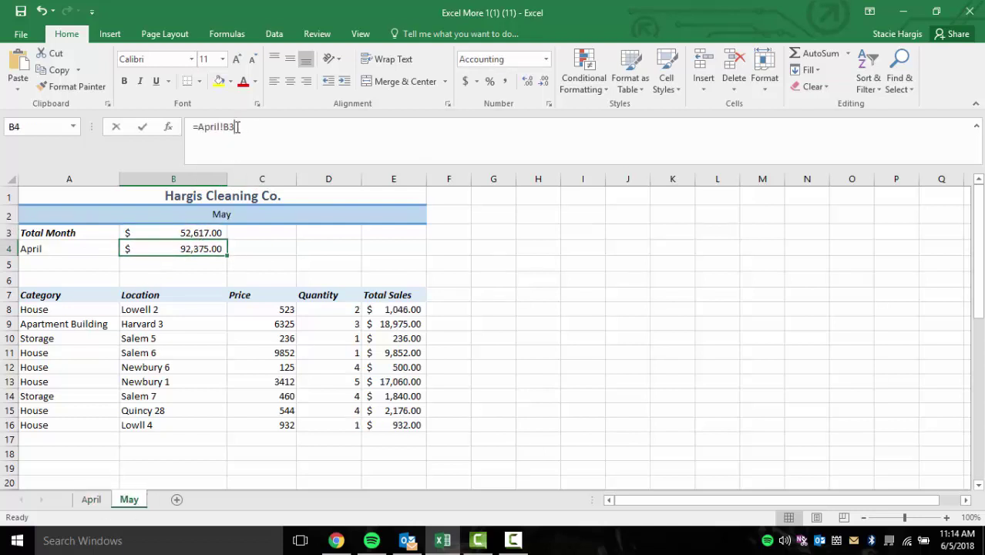
pyautogui.moveTo(235, 127)
pyautogui.mouseDown()
pyautogui.moveTo(199, 127)
pyautogui.moveTo(222, 128)
pyautogui.mouseUp()
pyautogui.click(198, 127)
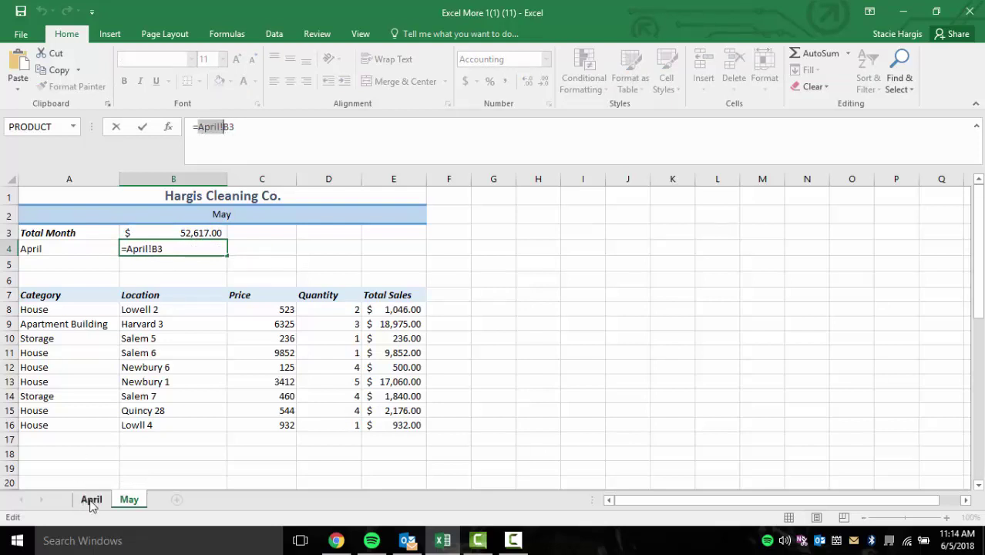
pyautogui.click(240, 129)
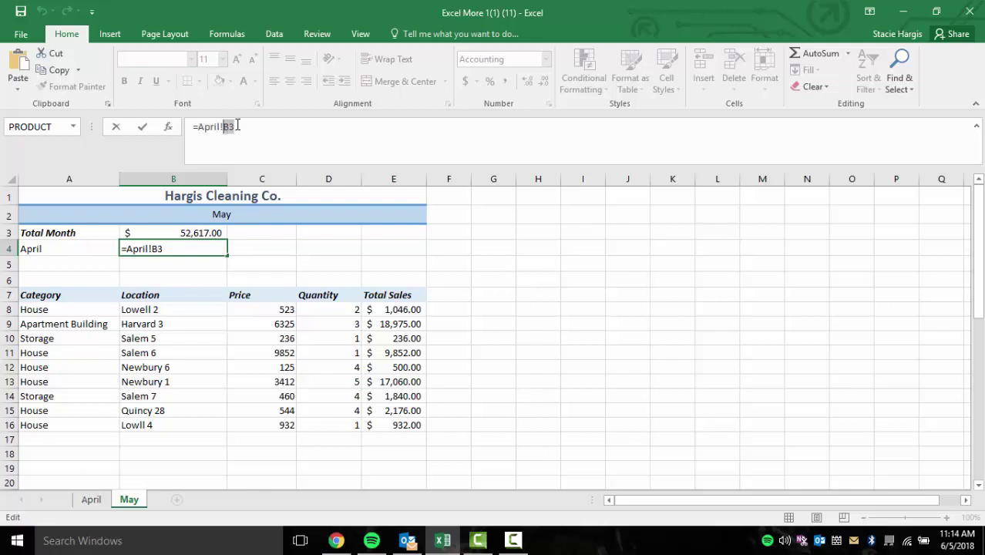
pyautogui.press('Return')
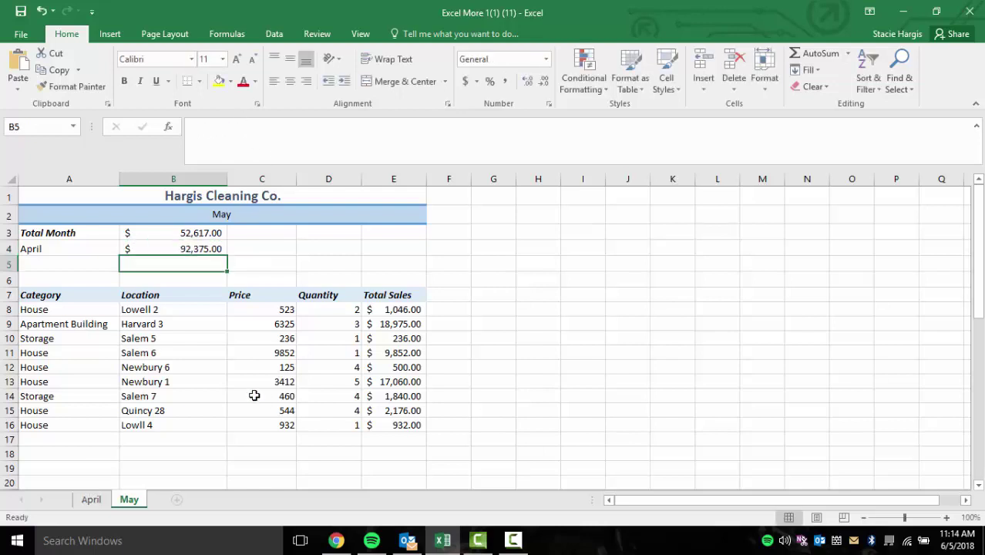
# - On the April sheet, change the Lowell 2 price in C8 to 560
pyautogui.click(91, 500)
pyautogui.click(260, 310)
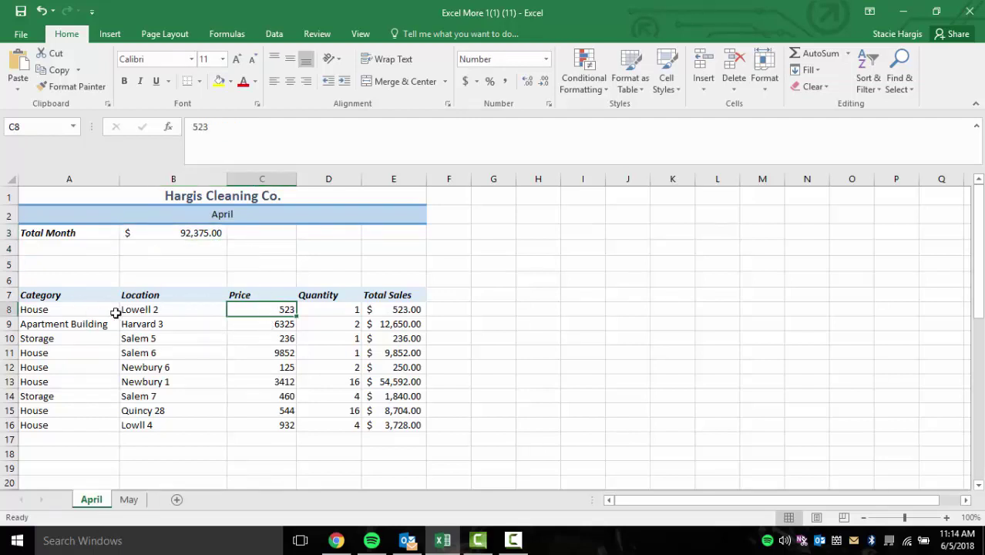
pyautogui.write('56')
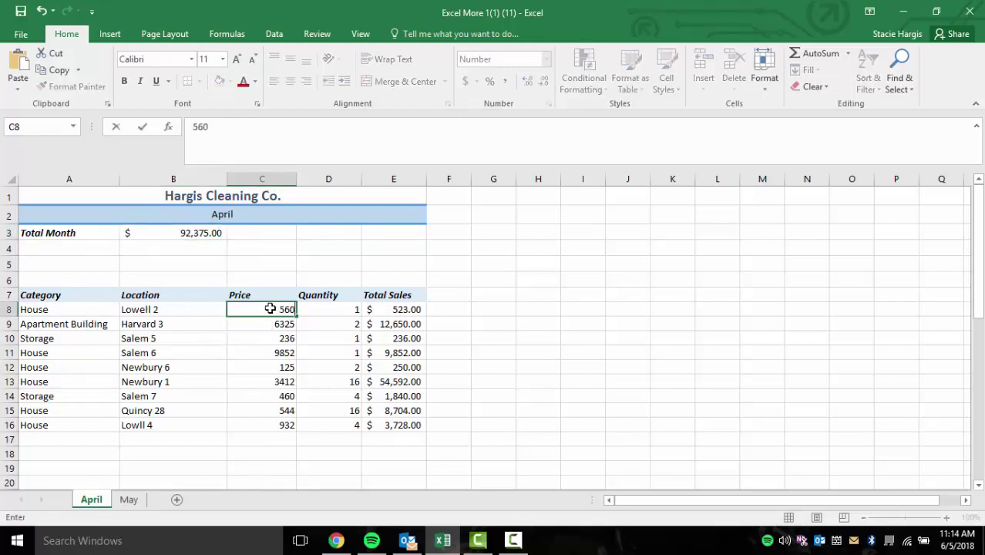
pyautogui.write('0')
pyautogui.press('Return')
# - Check April's Total Sales and Total Month cells, May's linked April total in B4, and May's Total Sales column
pyautogui.click(420, 309)
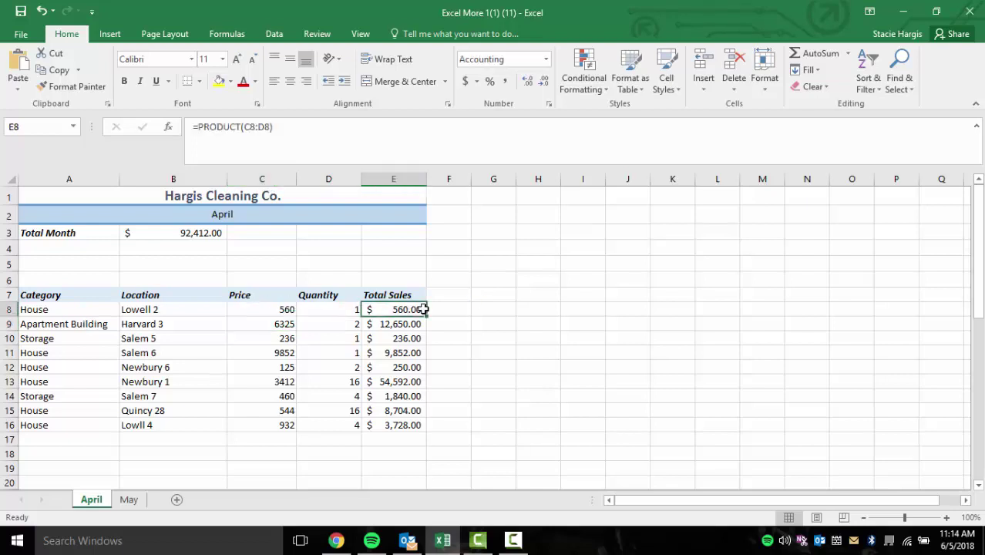
pyautogui.click(200, 235)
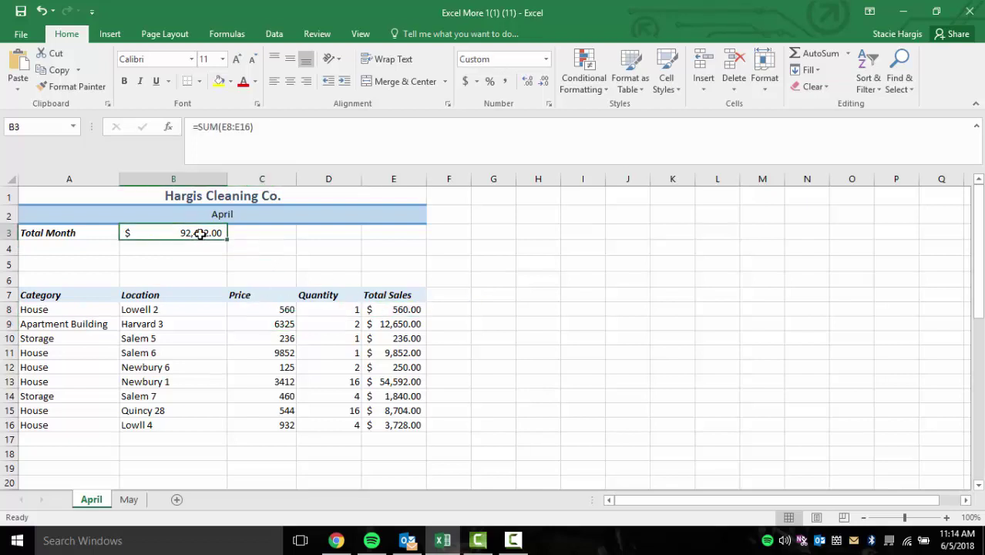
pyautogui.click(128, 499)
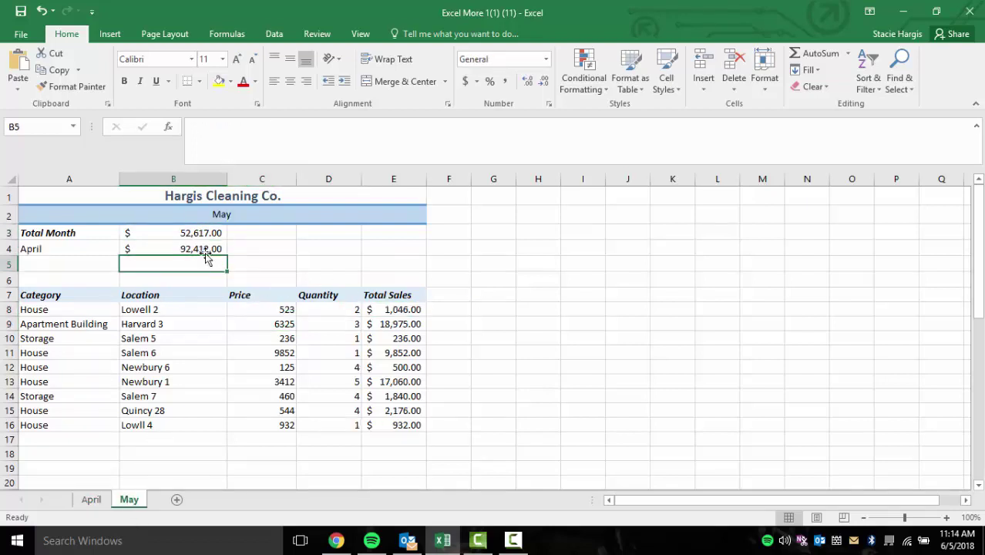
pyautogui.click(210, 248)
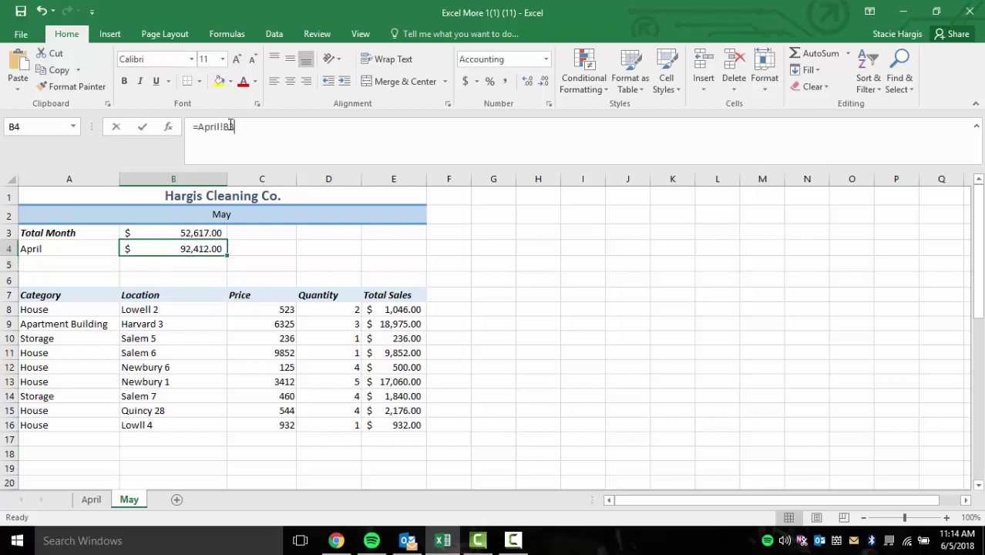
pyautogui.click(228, 125)
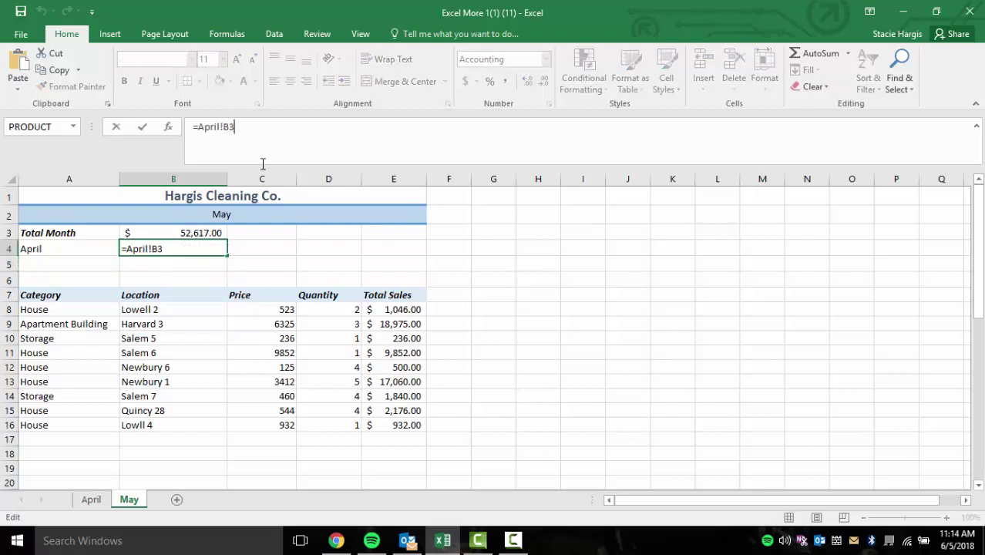
pyautogui.click(266, 243)
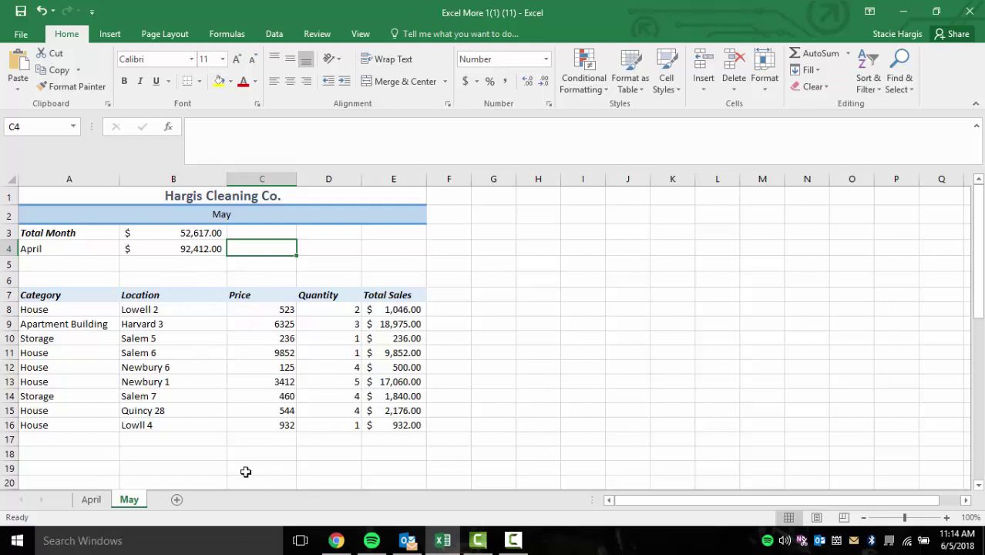
pyautogui.click(185, 424)
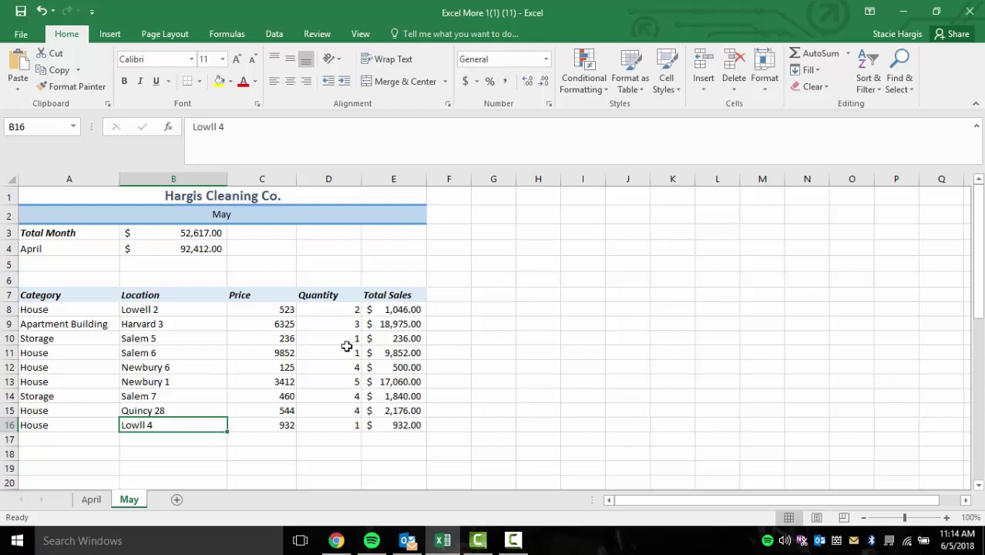
pyautogui.click(98, 505)
pyautogui.click(125, 505)
pyautogui.moveTo(393, 309); pyautogui.dragTo(432, 425)
pyautogui.click(482, 412)
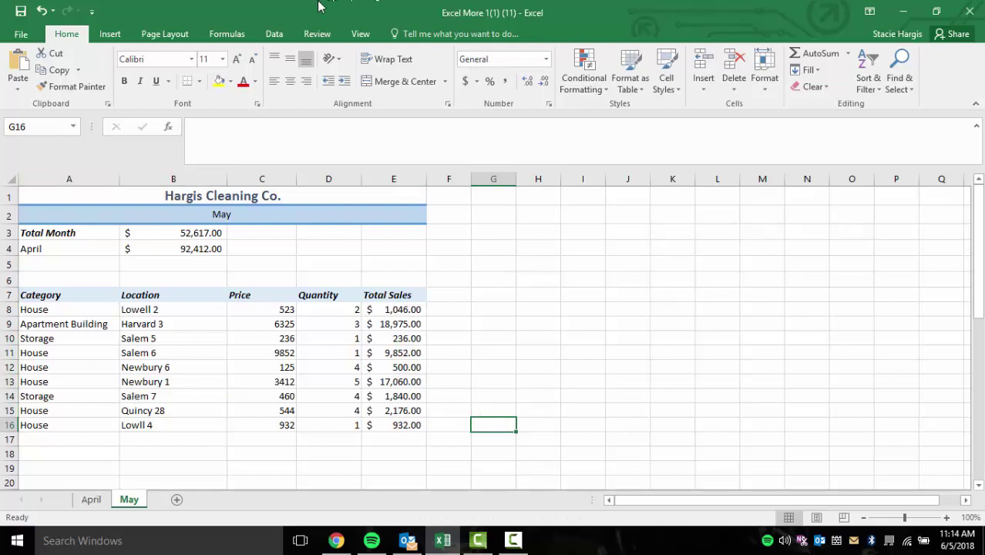
# - Spell-check the May sheet from B16, change "Lowll" to "Lowell", and continue checking from the beginning of the sheet
pyautogui.click(316, 35)
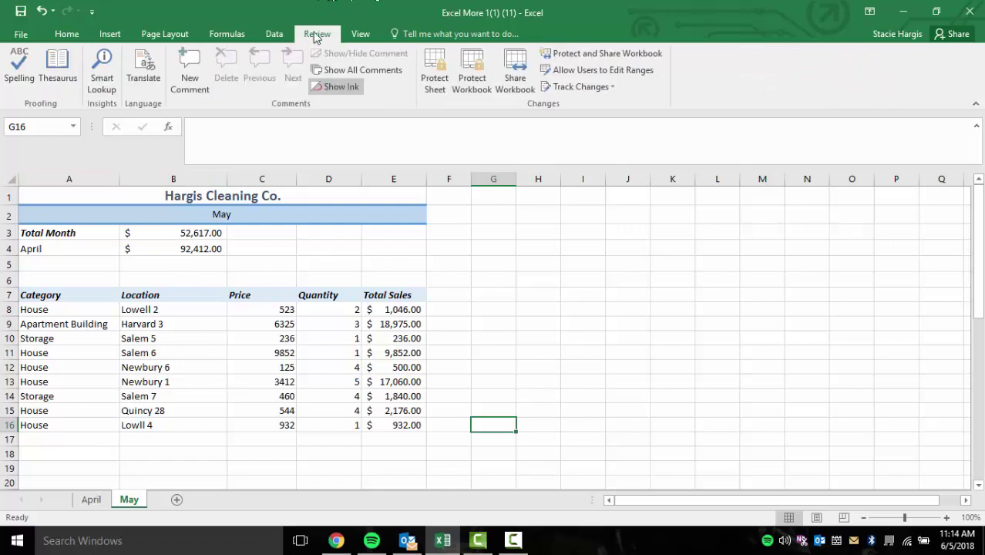
pyautogui.click(155, 420)
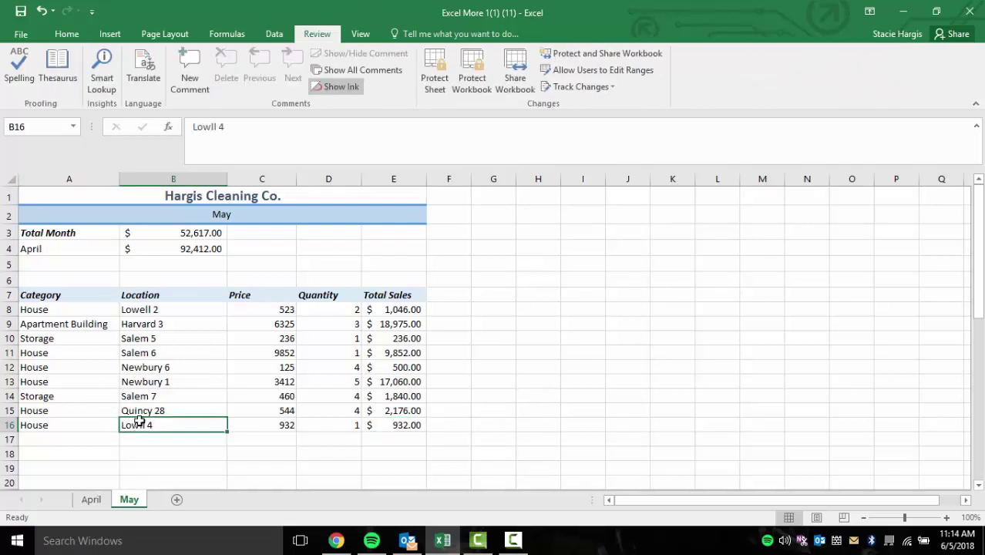
pyautogui.click(19, 68)
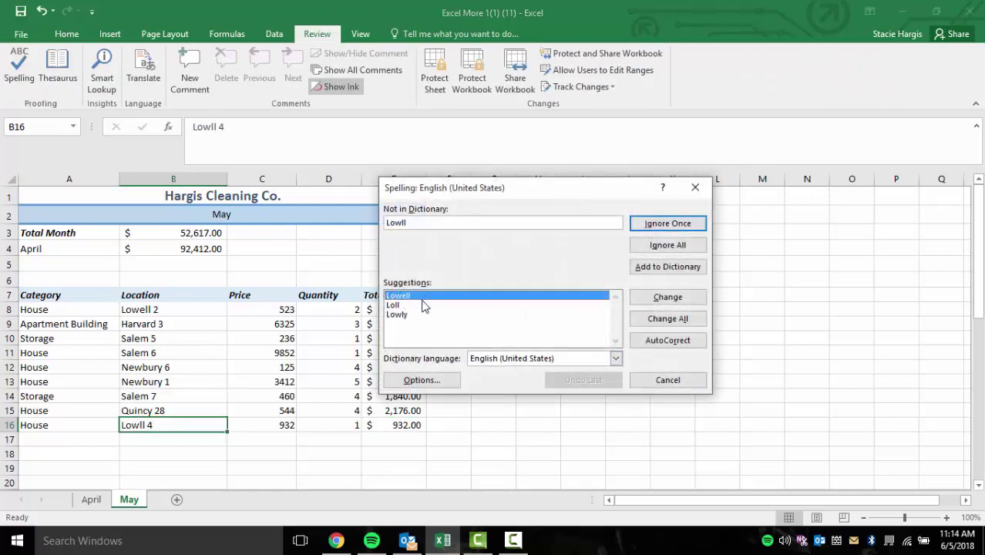
pyautogui.click(663, 298)
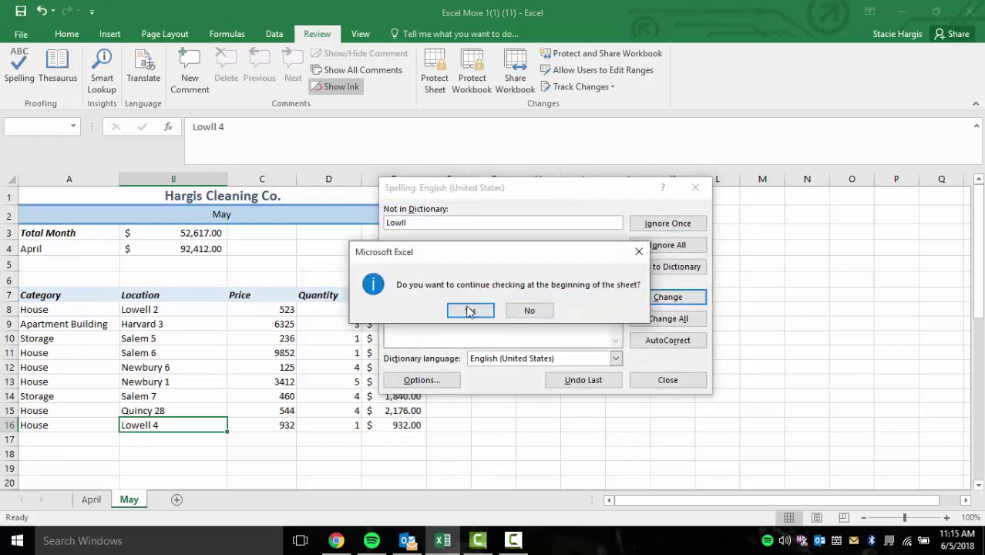
pyautogui.click(470, 308)
pyautogui.click(487, 314)
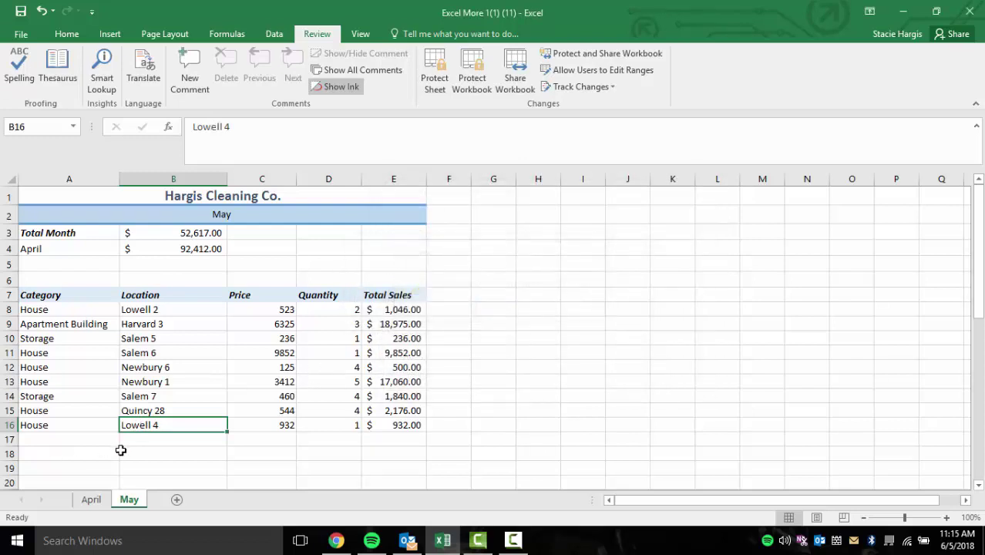
pyautogui.click(122, 450)
pyautogui.click(162, 437)
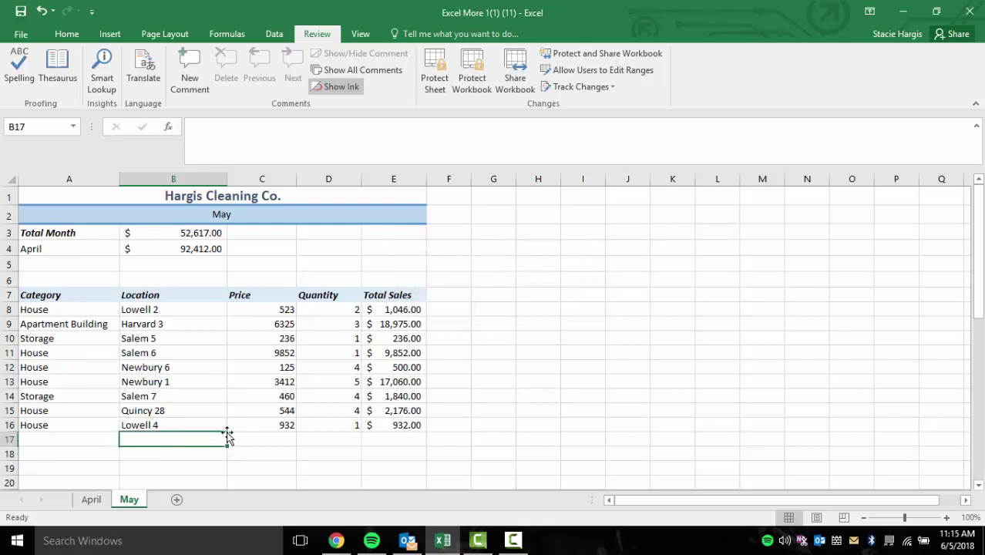